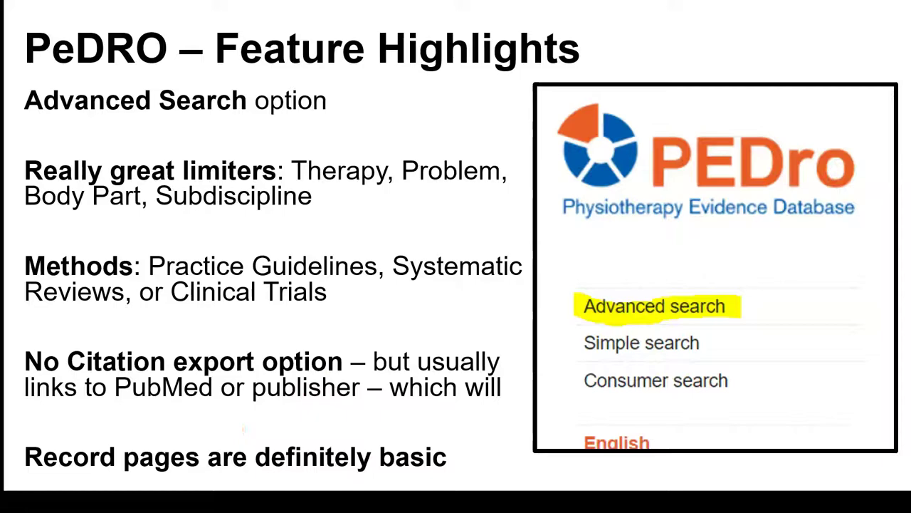
Leave the PEDro slideshow and bring up the Raynor Memorial Libraries homepage in Chrome.
key("alt+Tab")
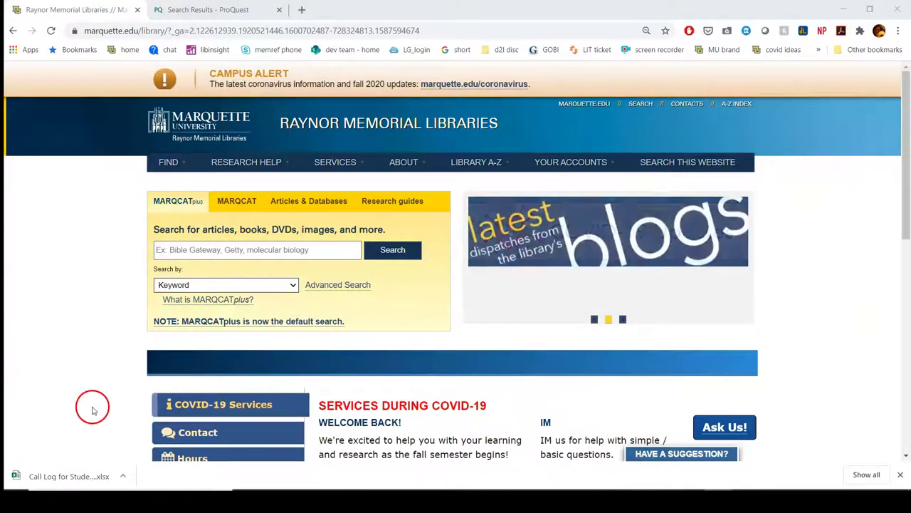
Find 'pedro' in the library's A-Z database list and open PEDro in a new tab.
left_click(298, 207)
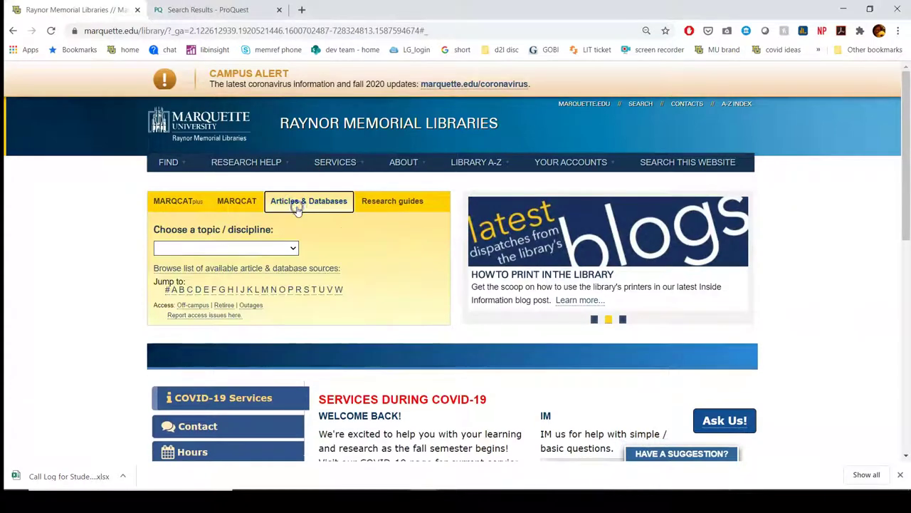
left_click(255, 272)
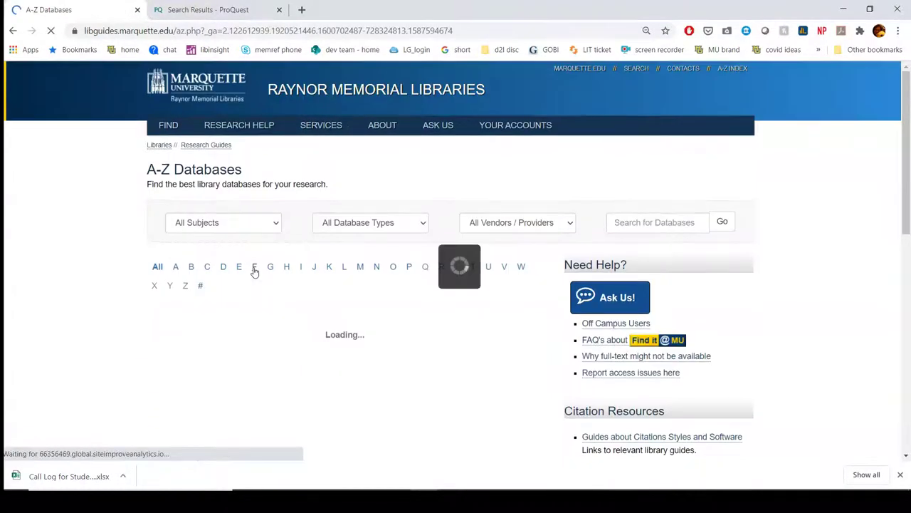
key("ctrl+f")
type("pedro")
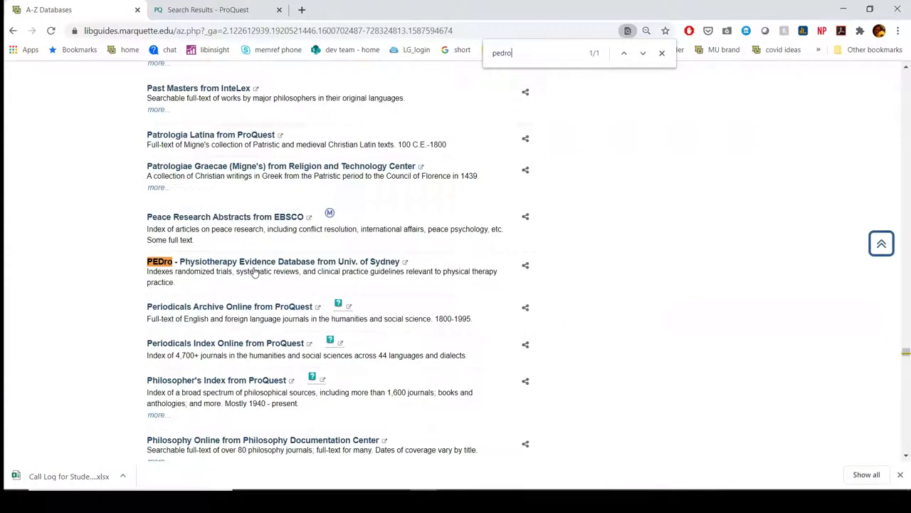
left_click(252, 263)
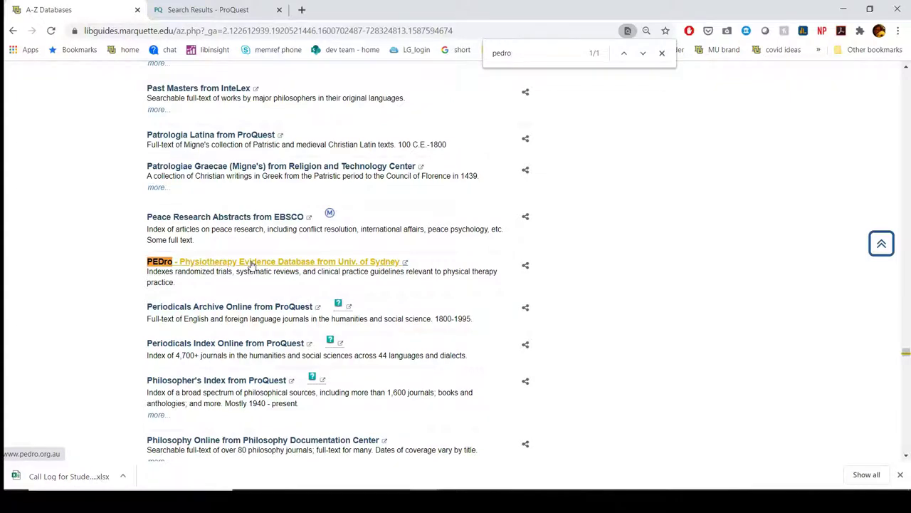
left_click(251, 263)
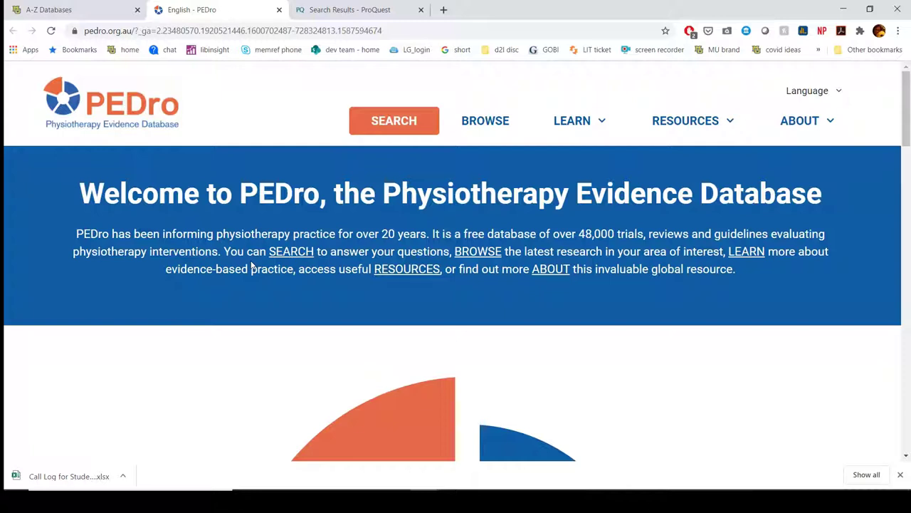
Scroll the PEDro homepage down to the wheel and go to the BROWSE 'Evidence in your inbox' page.
left_click(293, 341)
scroll(591, 420, "down", 3)
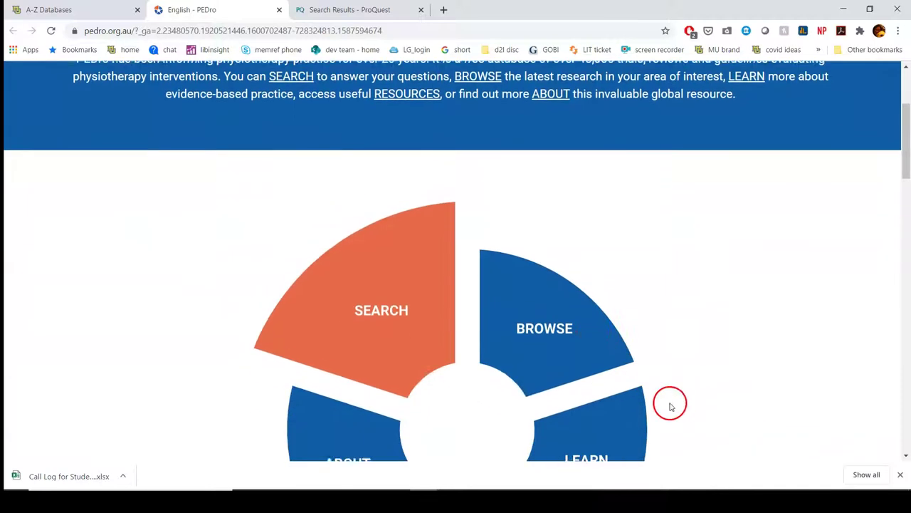
scroll(705, 406, "down", 1)
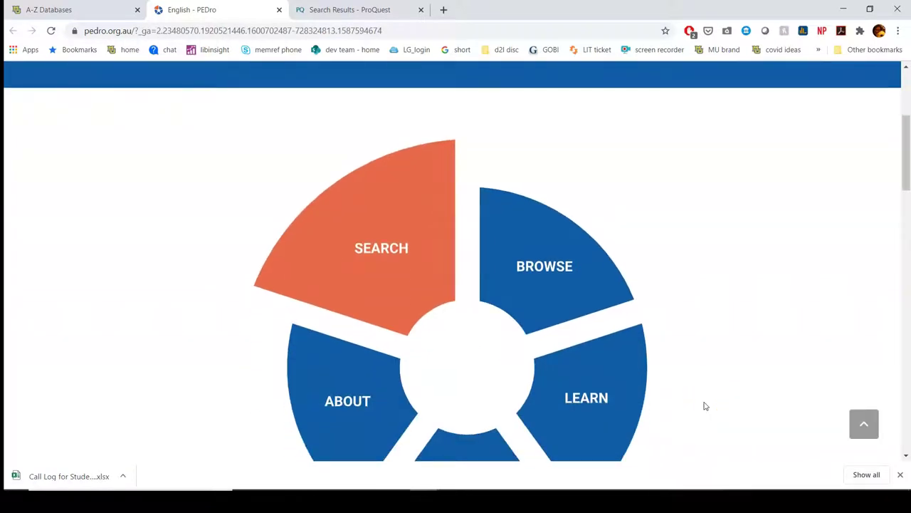
scroll(705, 406, "down", 1)
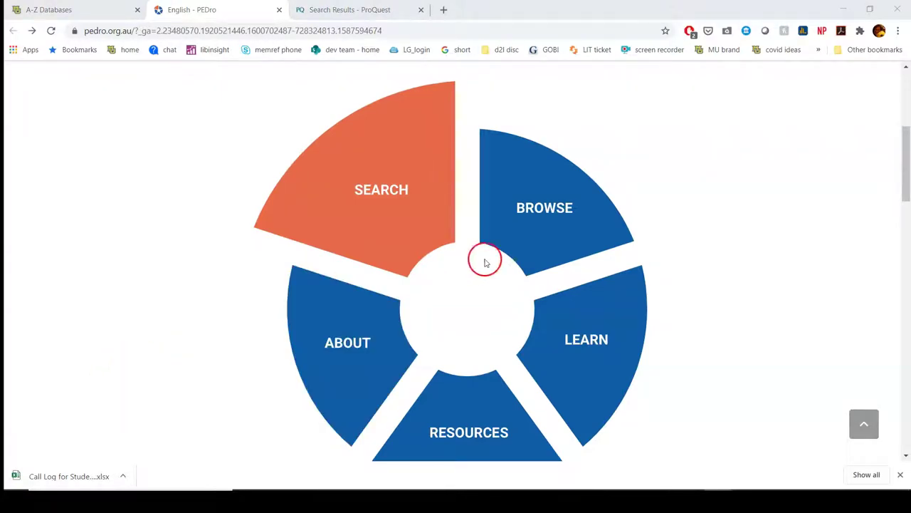
left_click(562, 223)
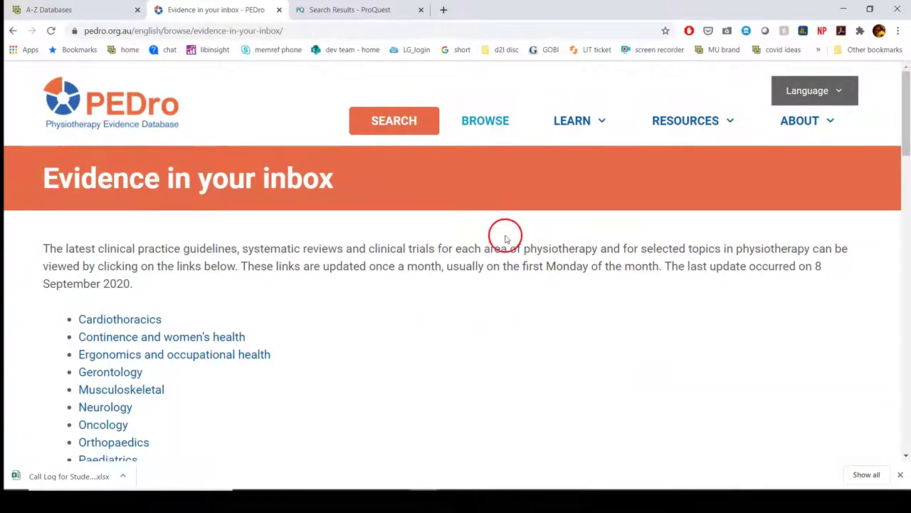
scroll(506, 238, "down", 2)
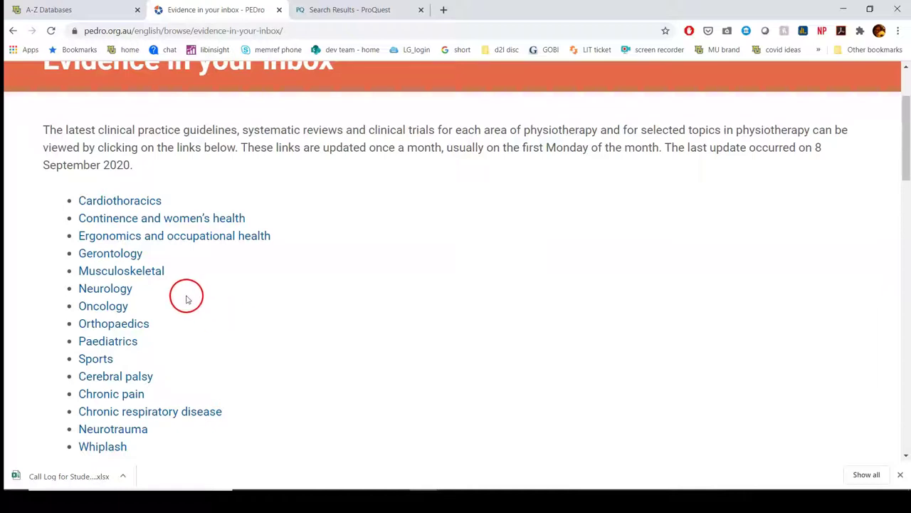
Open the 80 Musculoskeletal update records and highlight the Method column heading.
left_click(161, 276)
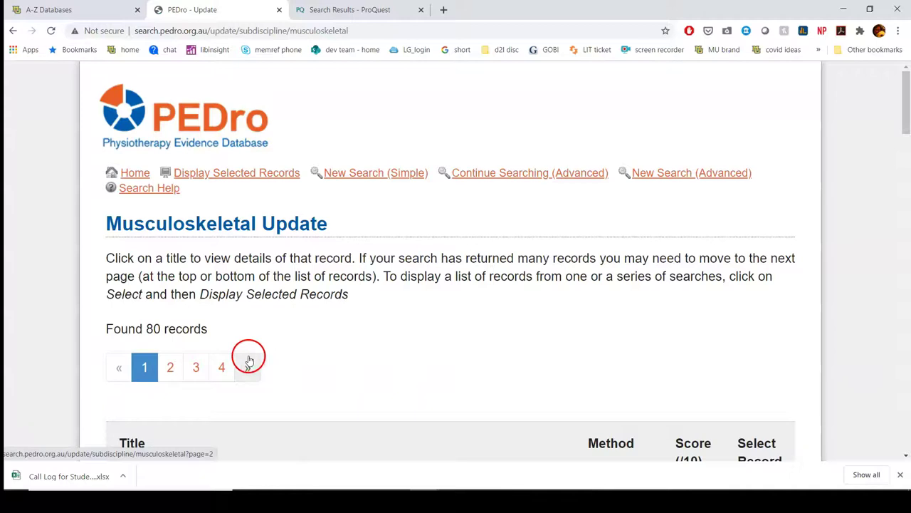
scroll(319, 351, "down", 1)
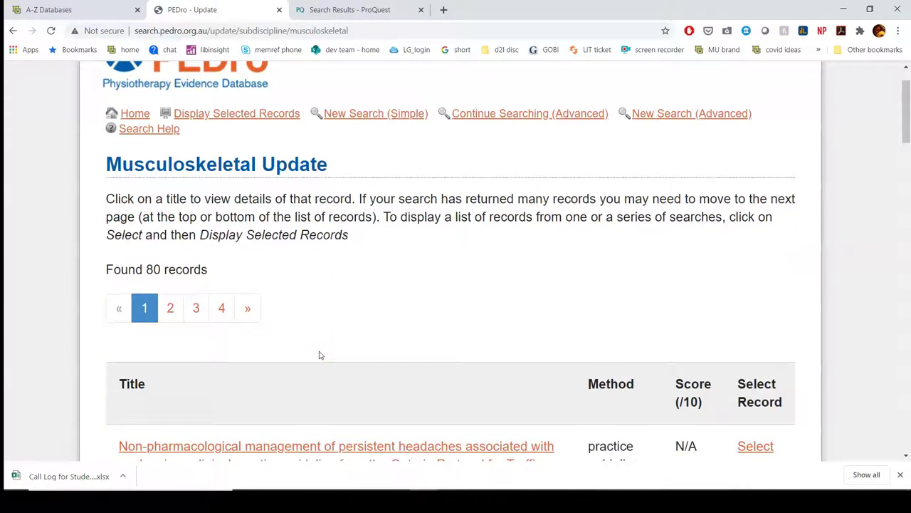
left_click(317, 356)
left_click(312, 366)
scroll(311, 368, "down", 3)
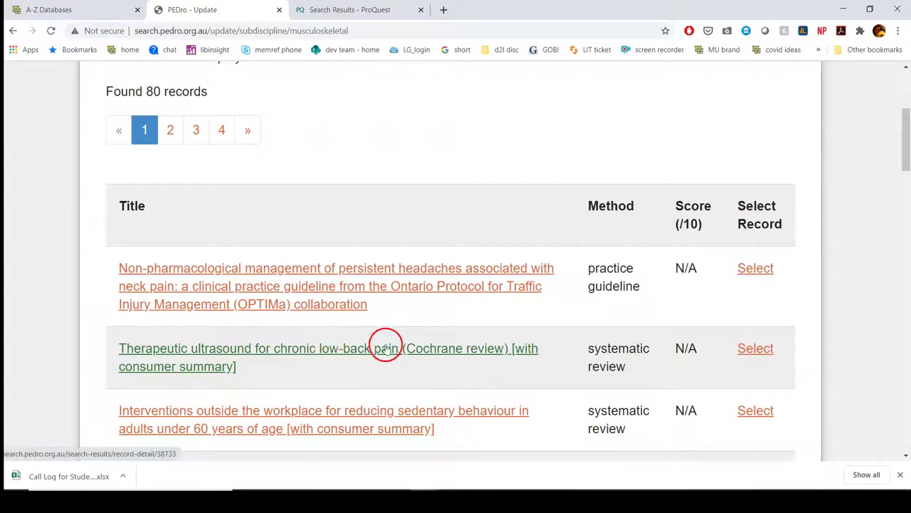
scroll(439, 349, "up", 1)
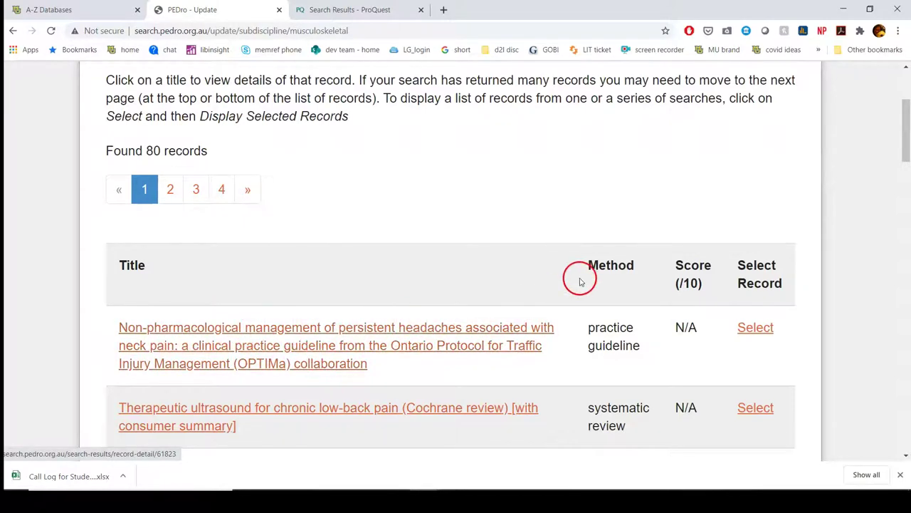
left_click_drag(590, 269, 631, 270)
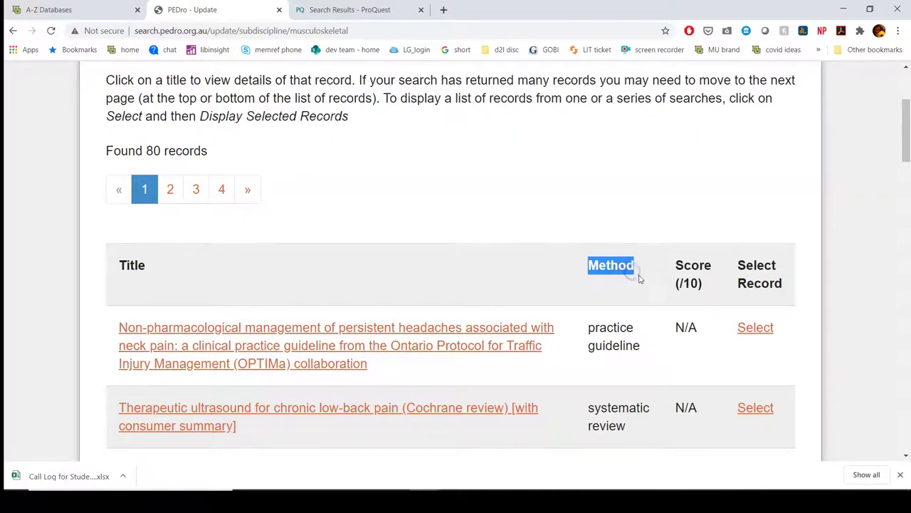
Open the full record for the OPTIMa guideline on persistent headaches with neck pain.
scroll(640, 279, "down", 1)
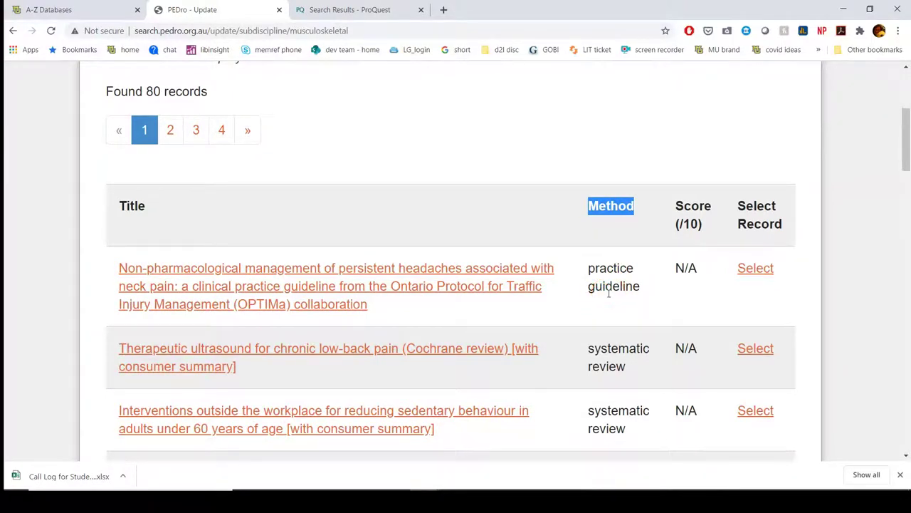
scroll(609, 294, "down", 5)
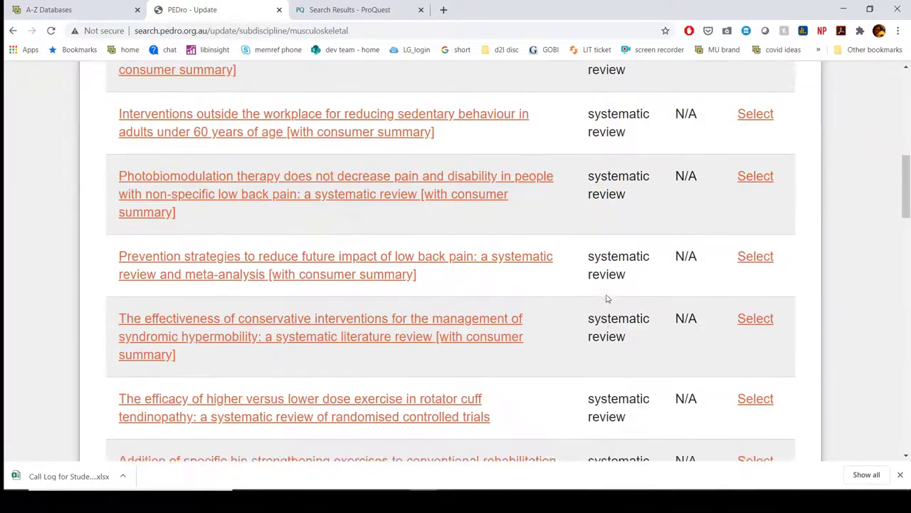
scroll(608, 298, "down", 6)
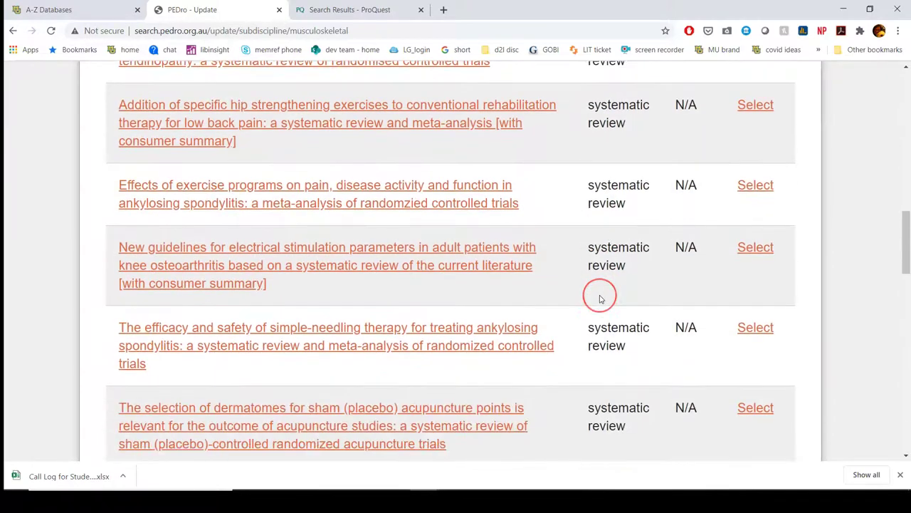
scroll(600, 299, "down", 5)
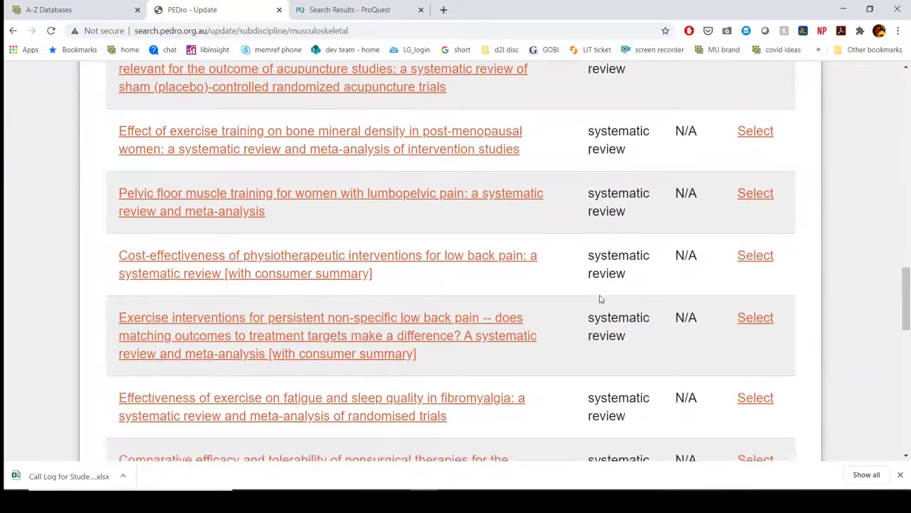
scroll(600, 299, "down", 3)
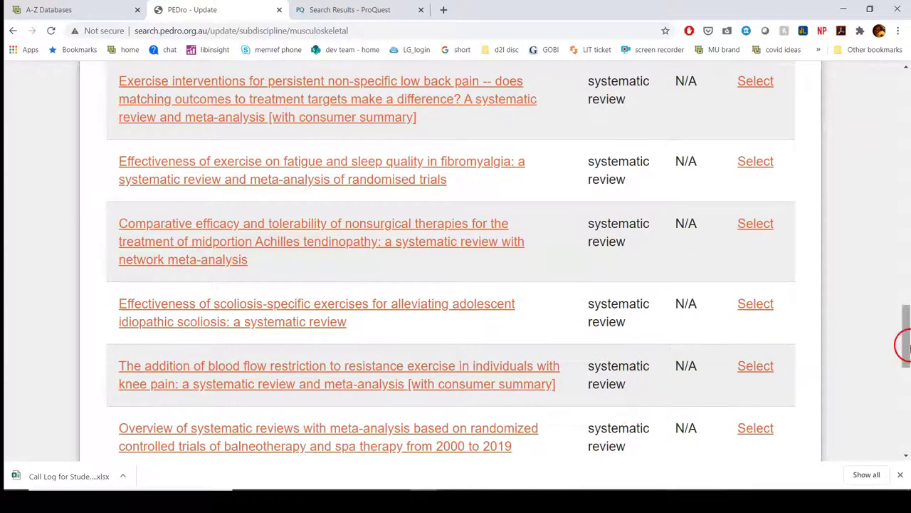
left_click_drag(902, 348, 887, 150)
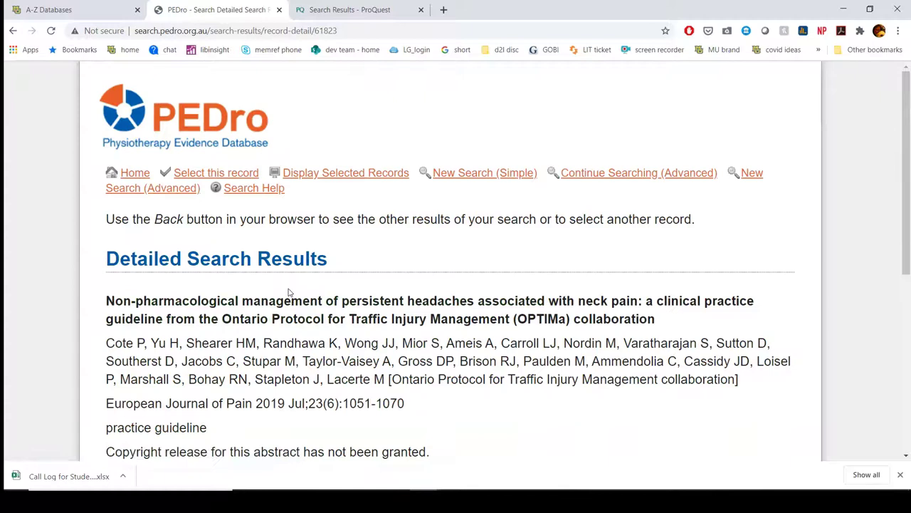
left_click(295, 278)
scroll(308, 281, "down", 1)
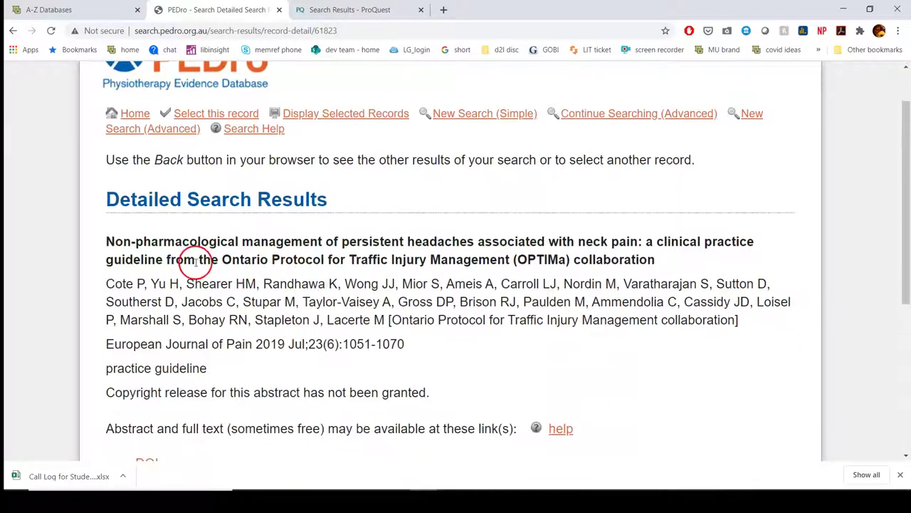
scroll(219, 288, "down", 1)
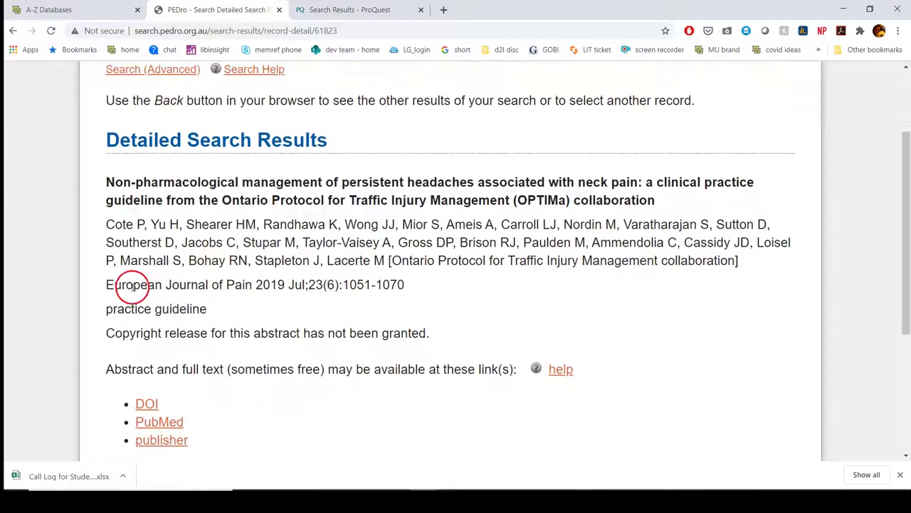
scroll(190, 291, "down", 1)
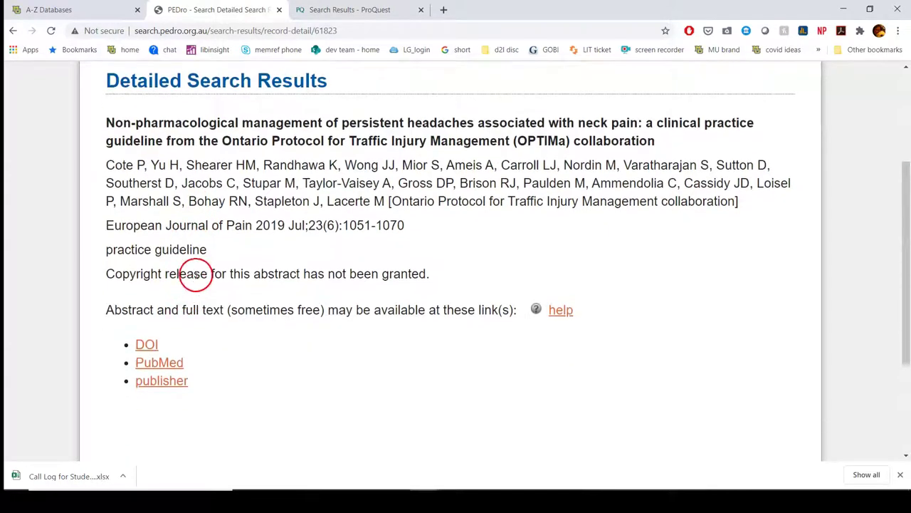
left_click_drag(207, 250, 108, 261)
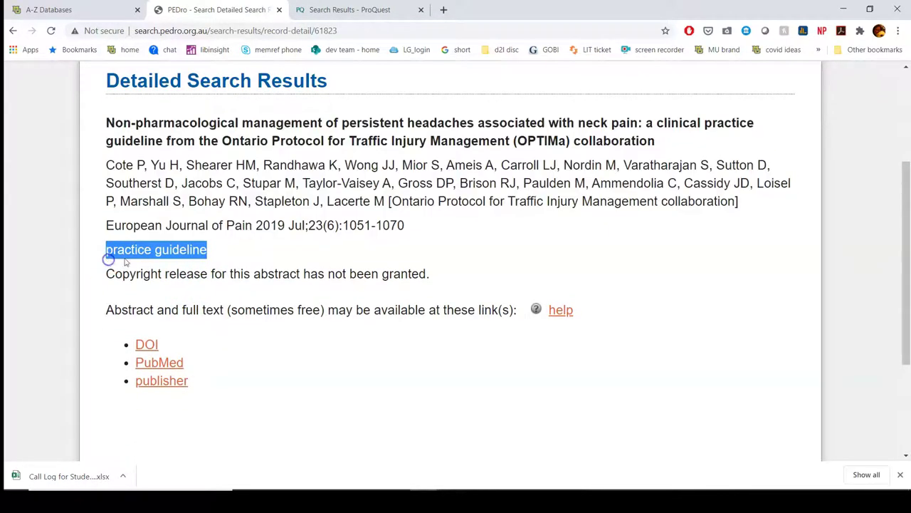
left_click(207, 255)
scroll(211, 260, "down", 1)
left_click(167, 265)
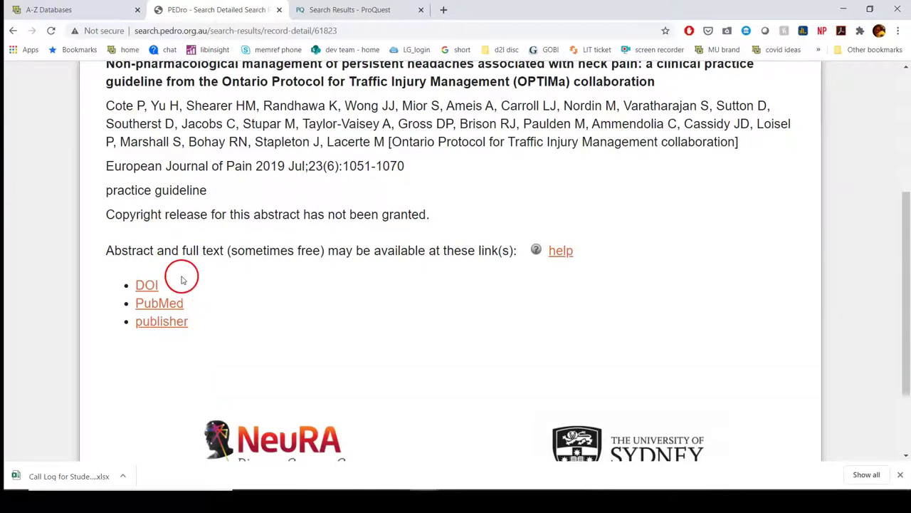
scroll(181, 281, "down", 1)
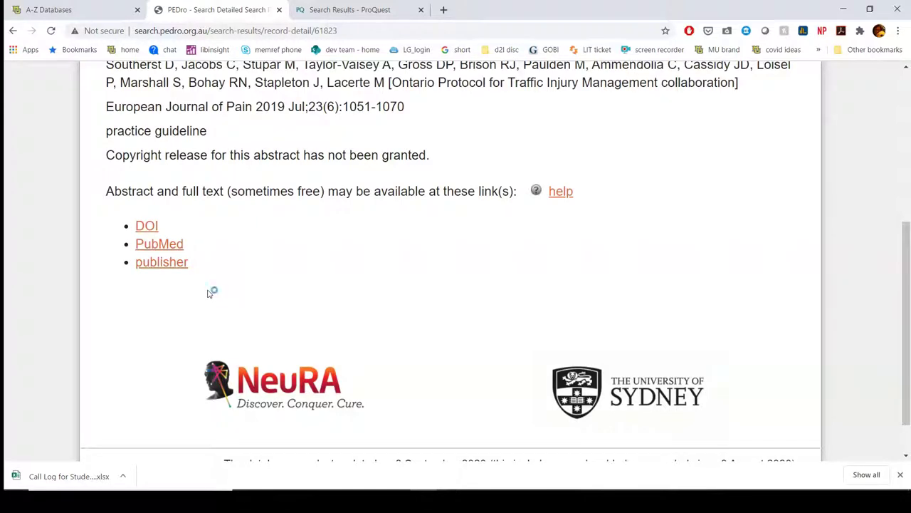
Open the guideline's PubMed record and highlight its Full Text Links heading with the Wiley link.
left_click(171, 244)
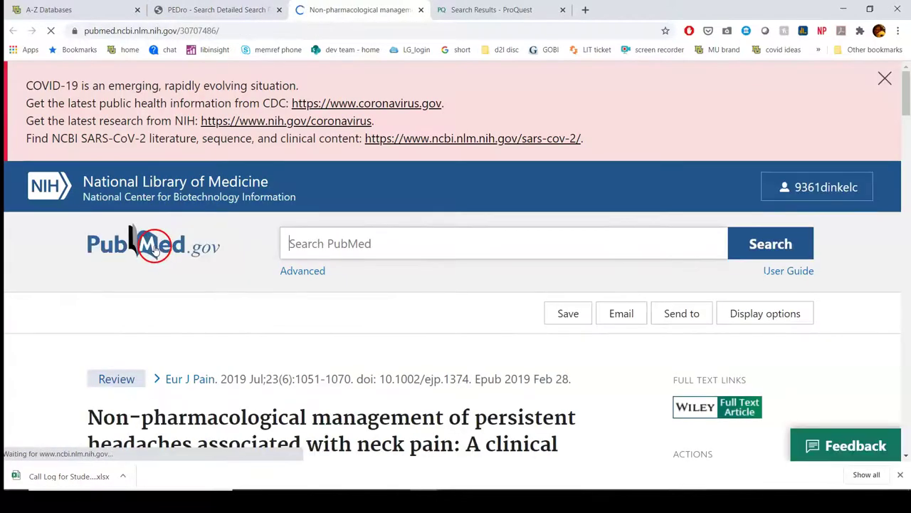
scroll(158, 269, "down", 1)
scroll(158, 269, "down", 1)
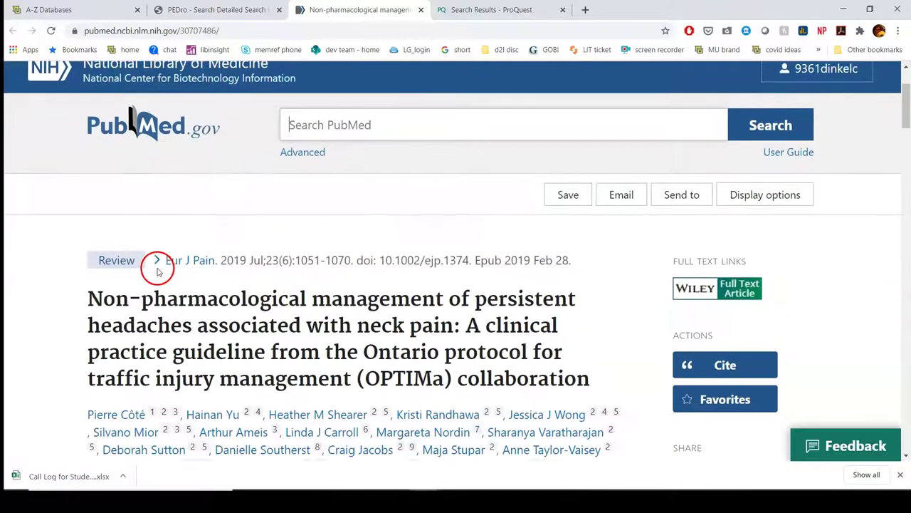
scroll(183, 320, "down", 1)
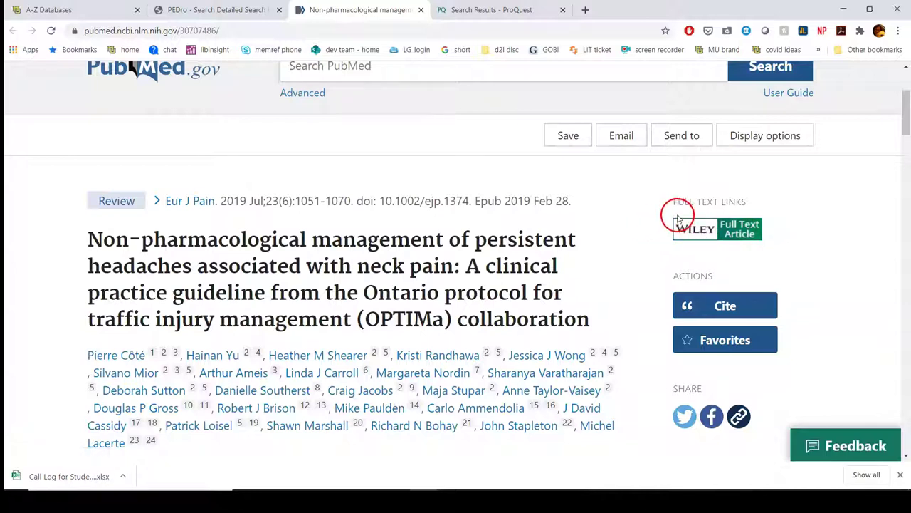
left_click_drag(675, 202, 730, 202)
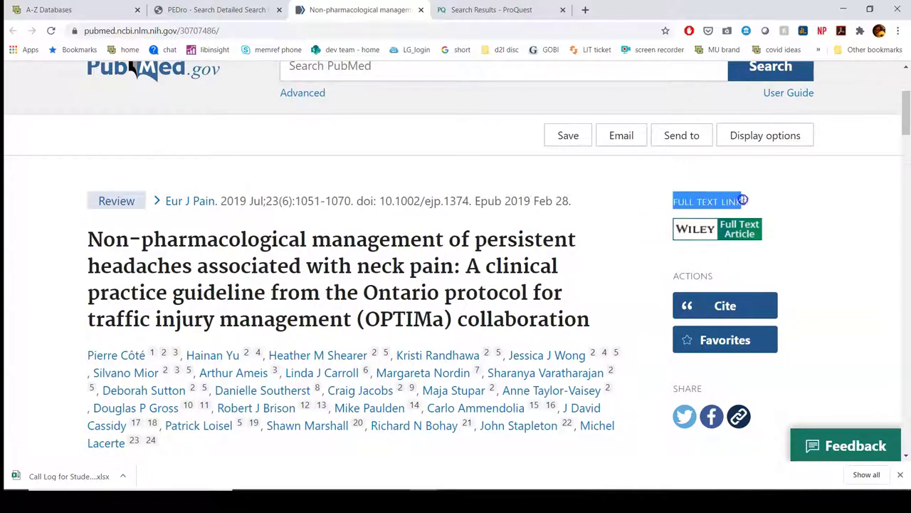
left_click(701, 229)
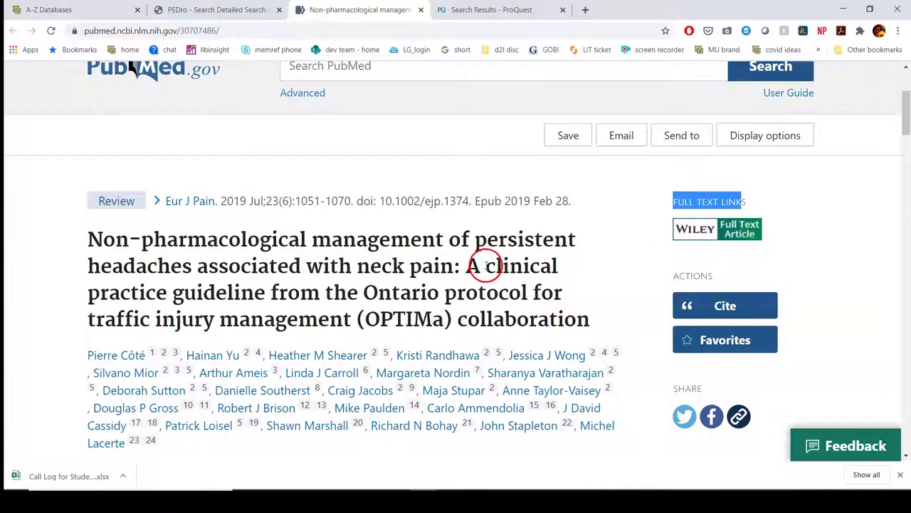
Return to the PEDro record tab and go back past the 80-record musculoskeletal list.
left_click(261, 10)
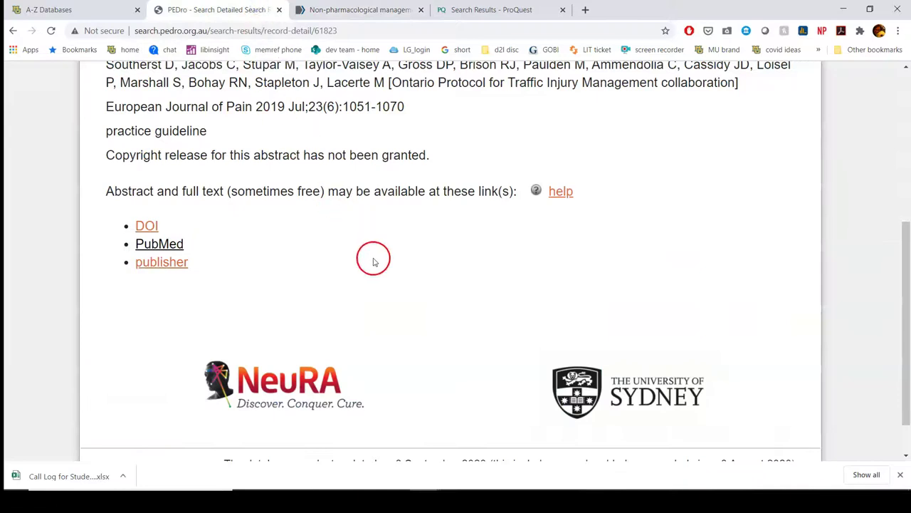
scroll(393, 324, "up", 4)
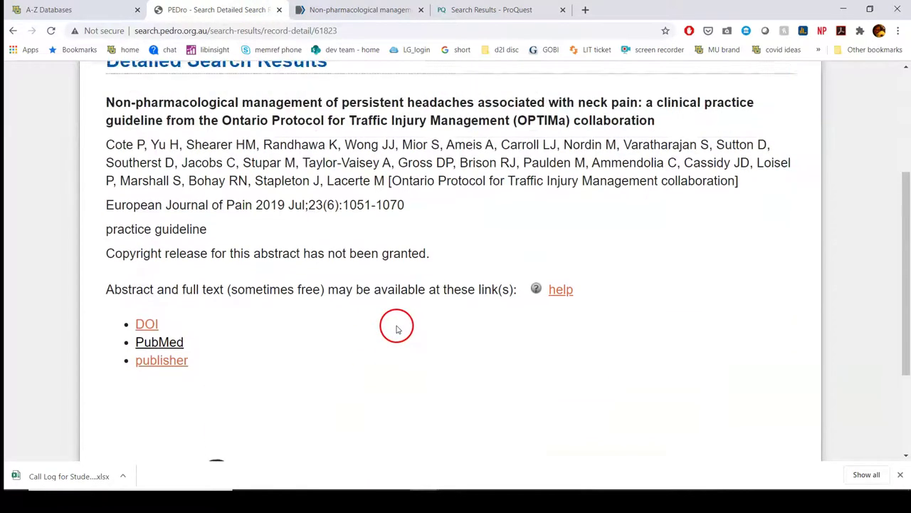
scroll(401, 335, "up", 1)
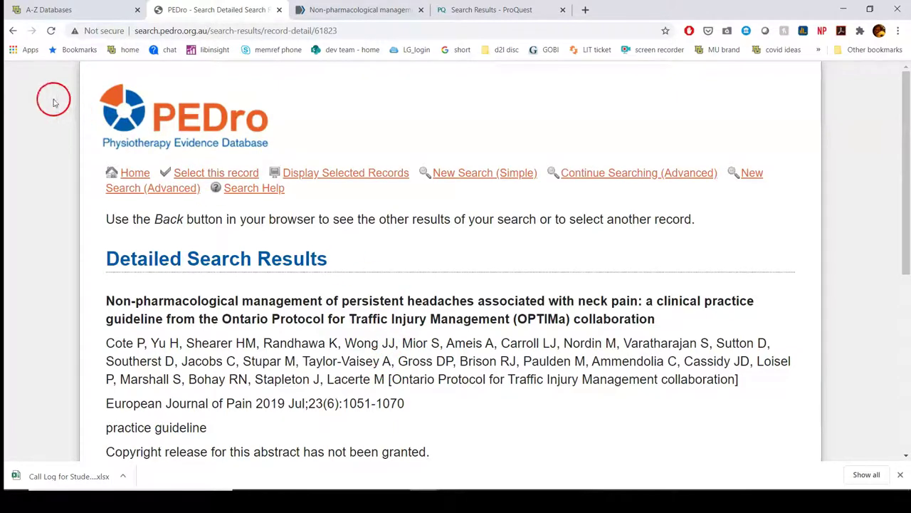
left_click(11, 31)
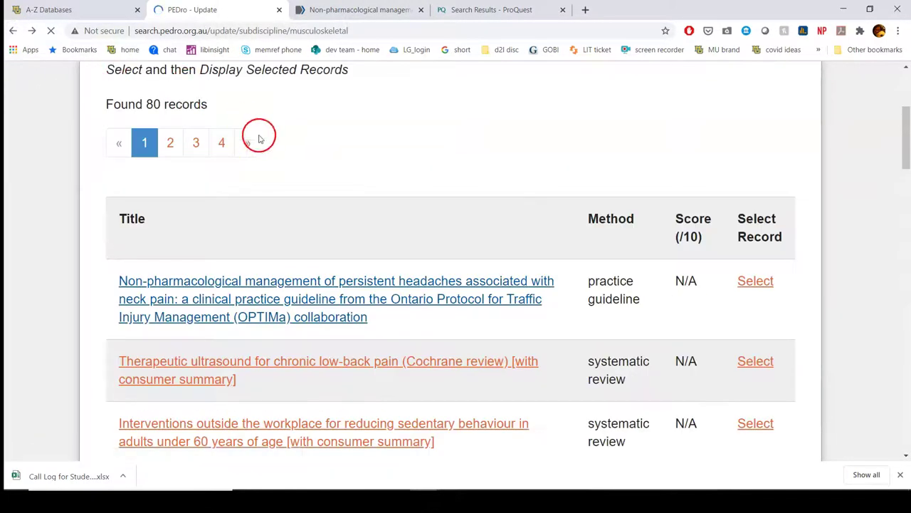
left_click(12, 32)
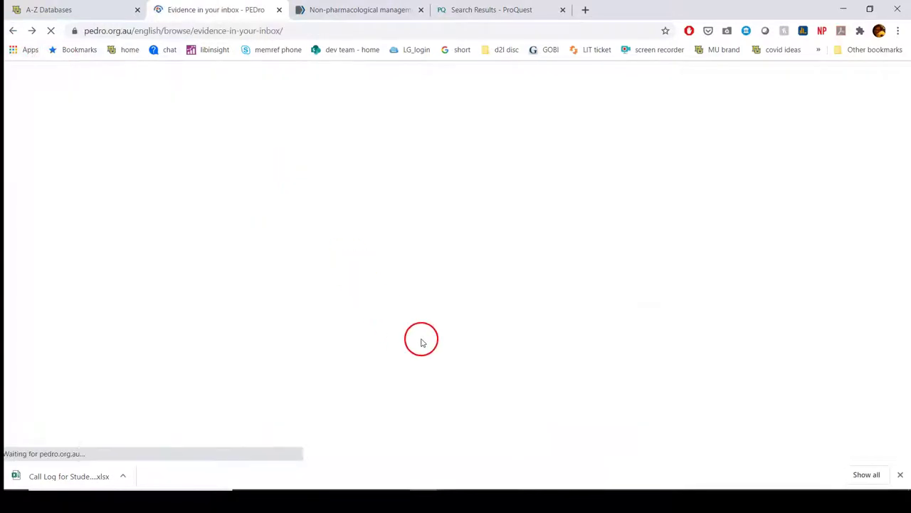
Scroll the reloaded 'Evidence in your inbox' page back up to the PEDro navigation bar.
scroll(421, 343, "down", 1)
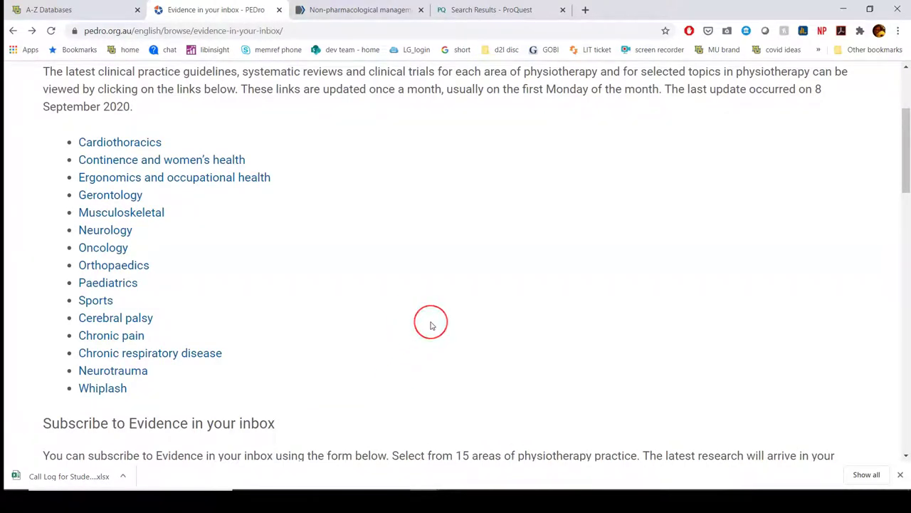
scroll(431, 327, "up", 2)
scroll(431, 326, "up", 1)
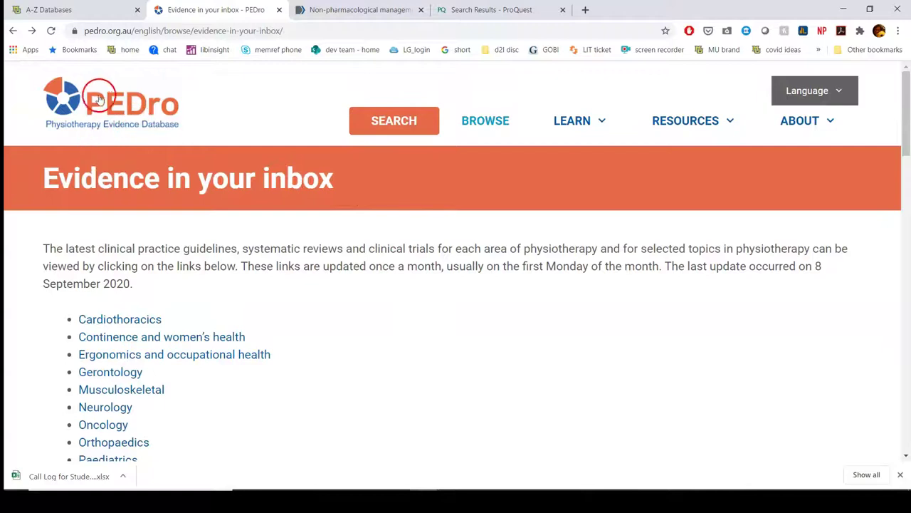
Open the Advanced Search form and look through the Therapy and Problem lists without choosing.
left_click(411, 126)
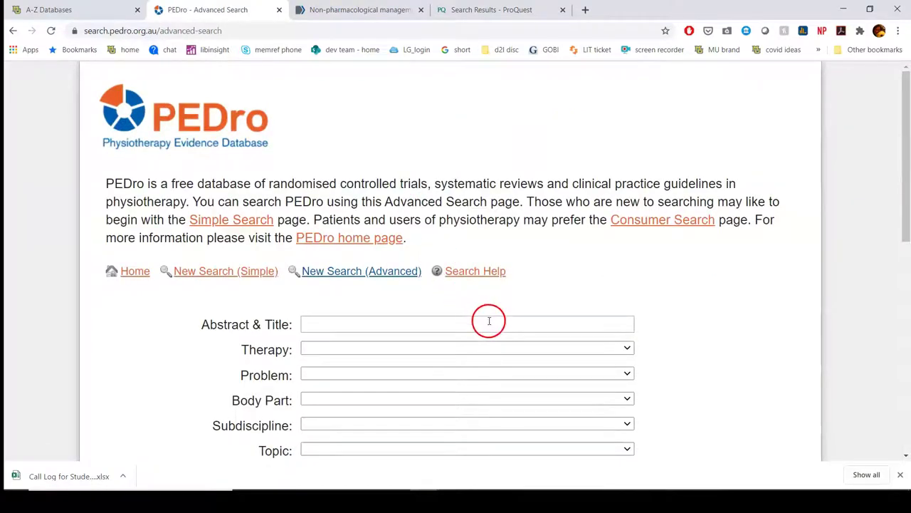
scroll(489, 321, "down", 1)
scroll(488, 327, "down", 1)
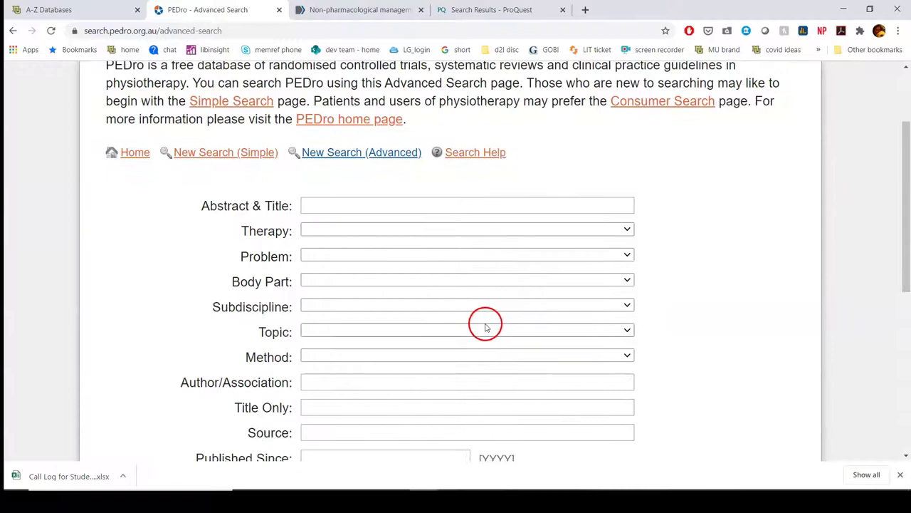
scroll(485, 327, "down", 1)
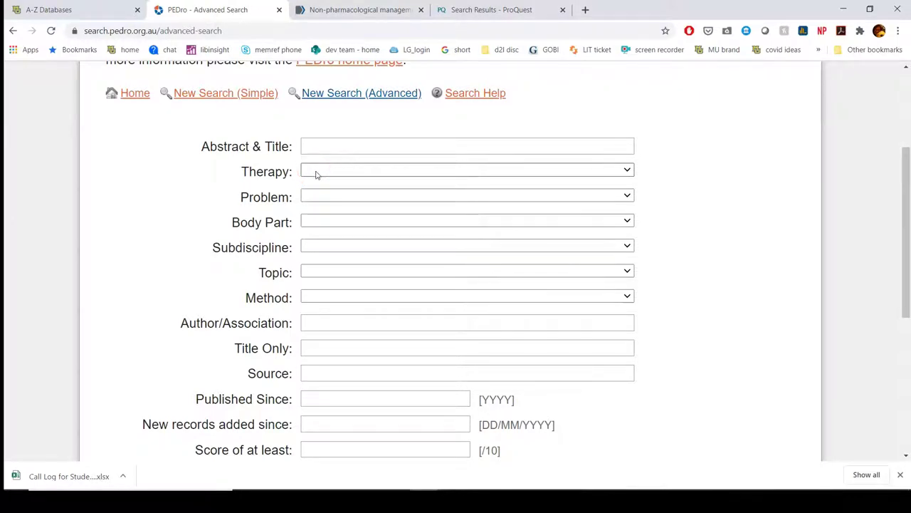
left_click(348, 171)
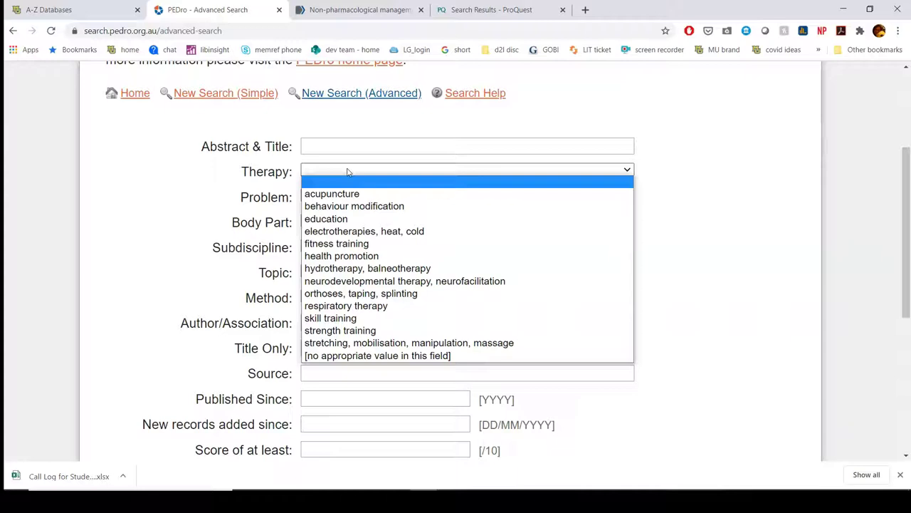
mouse_move(348, 172)
left_mouse_down()
mouse_move(342, 194)
mouse_move(341, 179)
left_mouse_up()
left_click(342, 197)
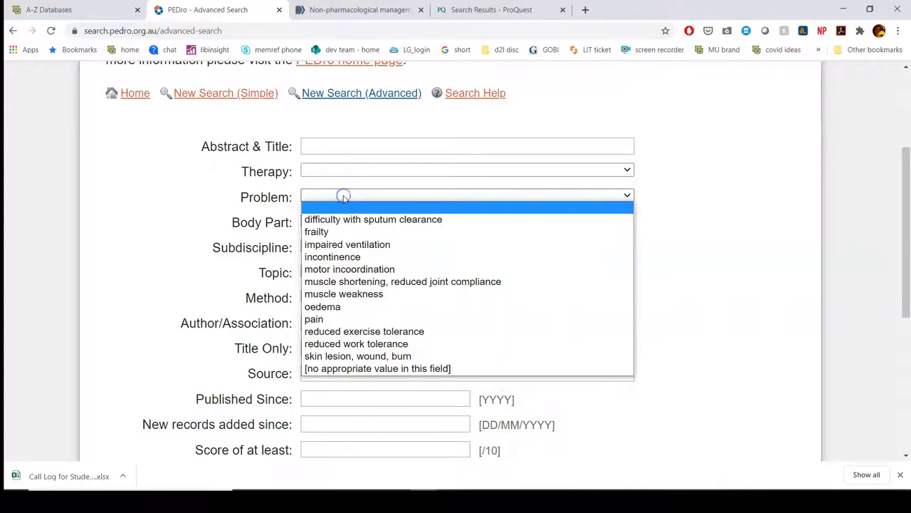
left_click(343, 197)
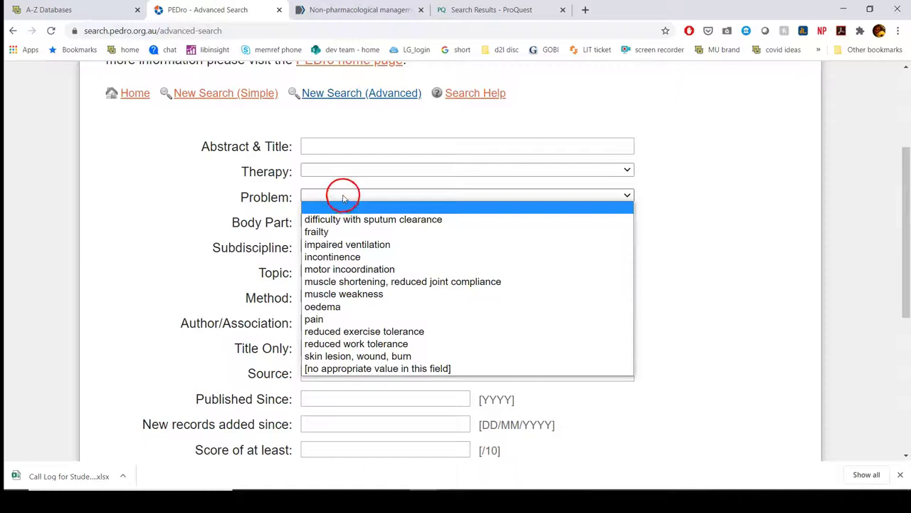
left_click_drag(343, 197, 329, 294)
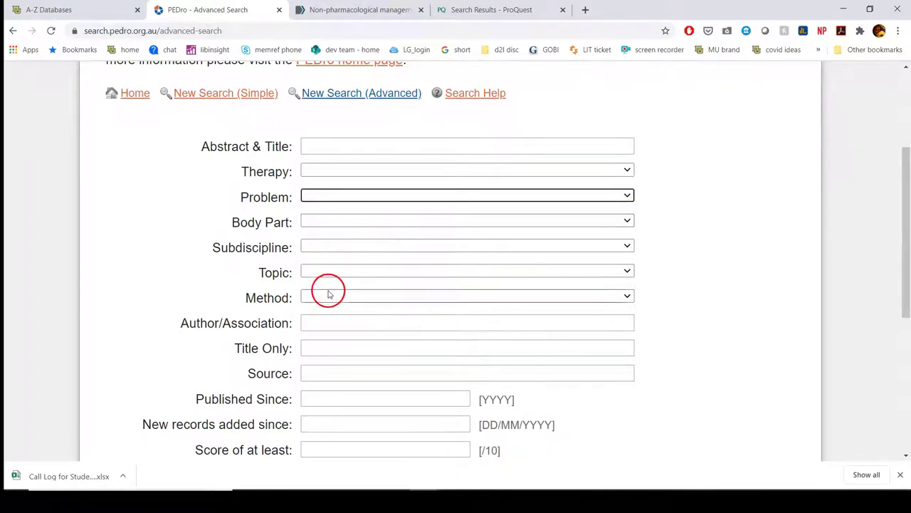
Set Method to clinical trial and point out the Source and New records added since fields.
scroll(329, 294, "down", 1)
left_click(332, 236)
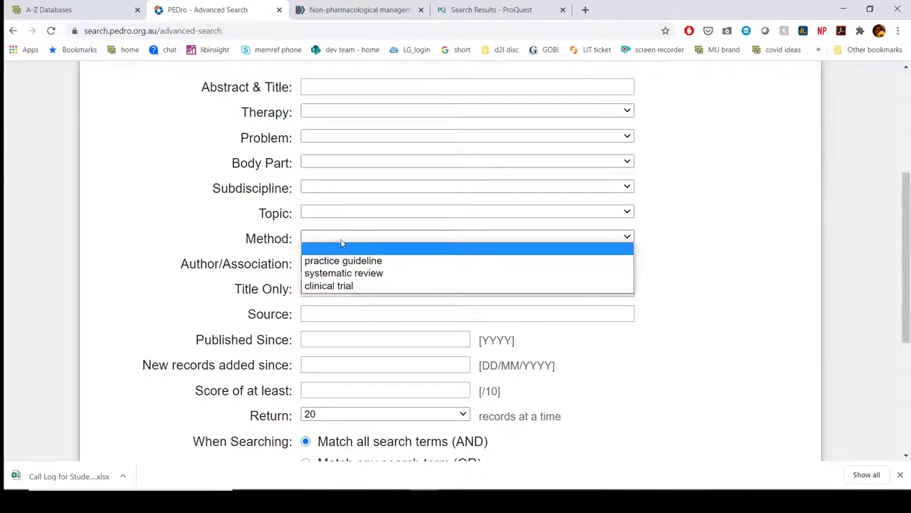
left_click(338, 286)
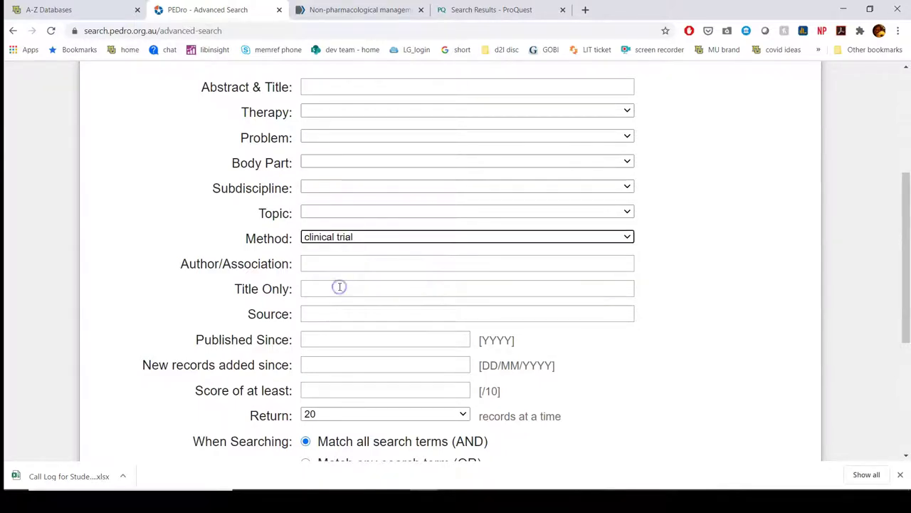
scroll(340, 274, "up", 1)
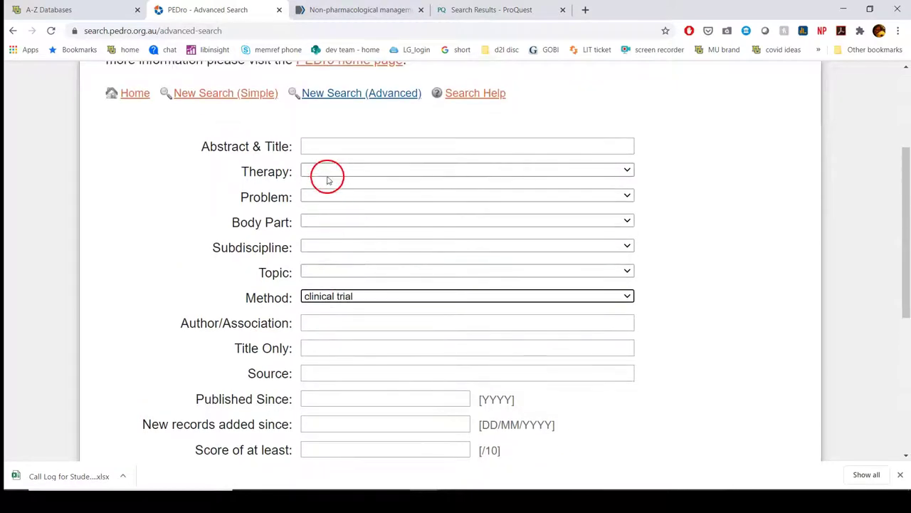
scroll(334, 213, "down", 1)
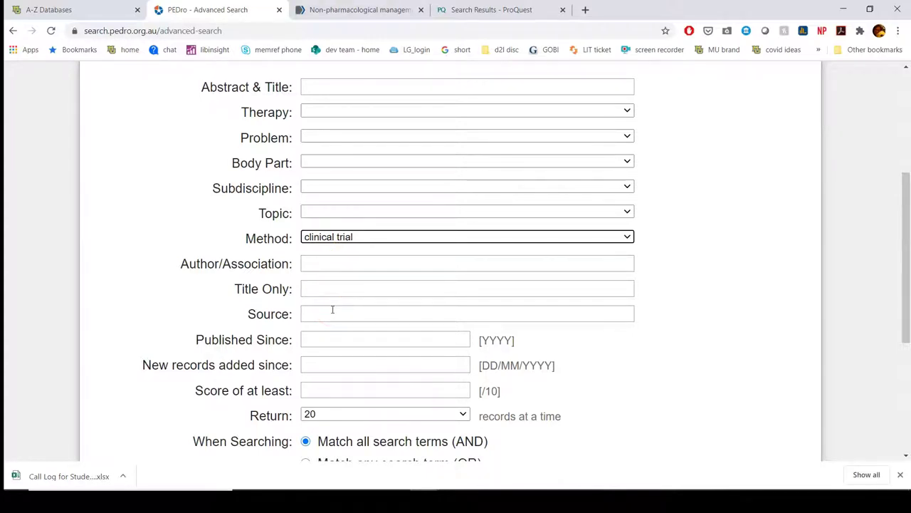
left_click(332, 310)
scroll(332, 308, "down", 2)
left_click(329, 301)
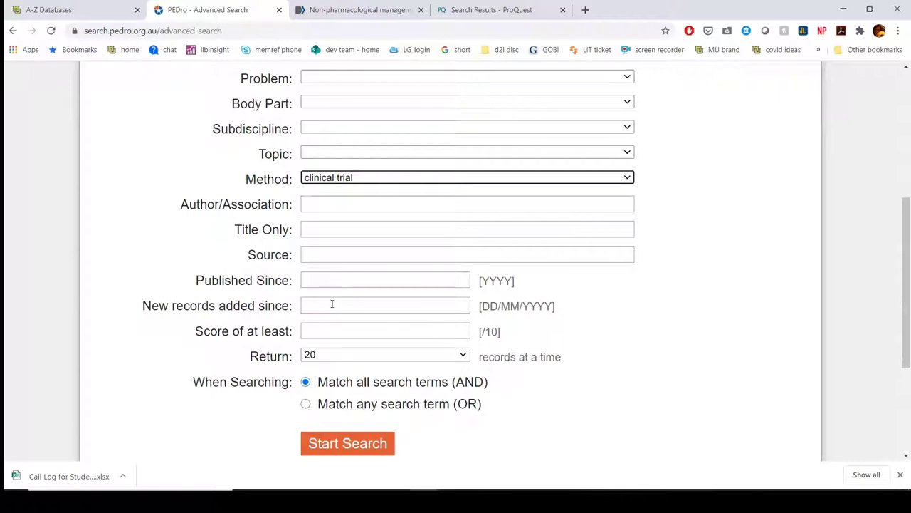
scroll(331, 303, "up", 2)
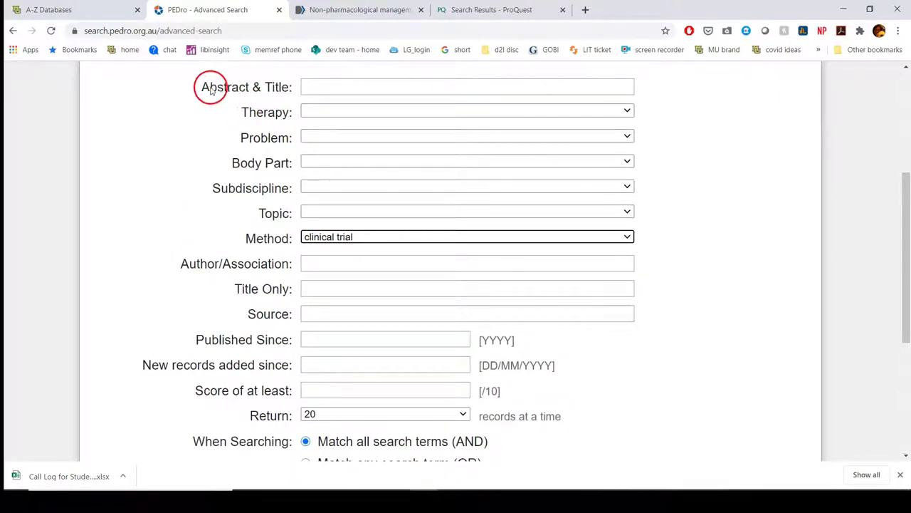
Search Abstract & Title for 'multiple sclerosis' as clinical trials, returning 441 records.
left_click_drag(202, 87, 287, 84)
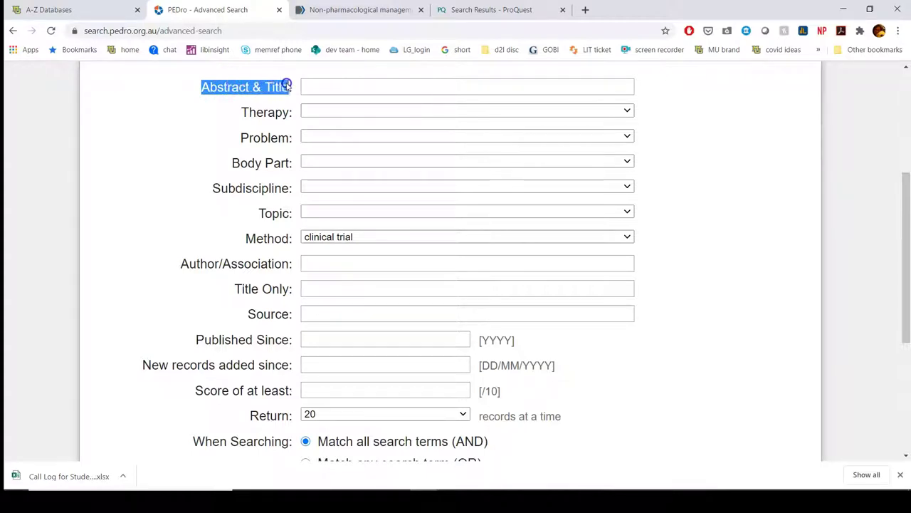
left_click(343, 87)
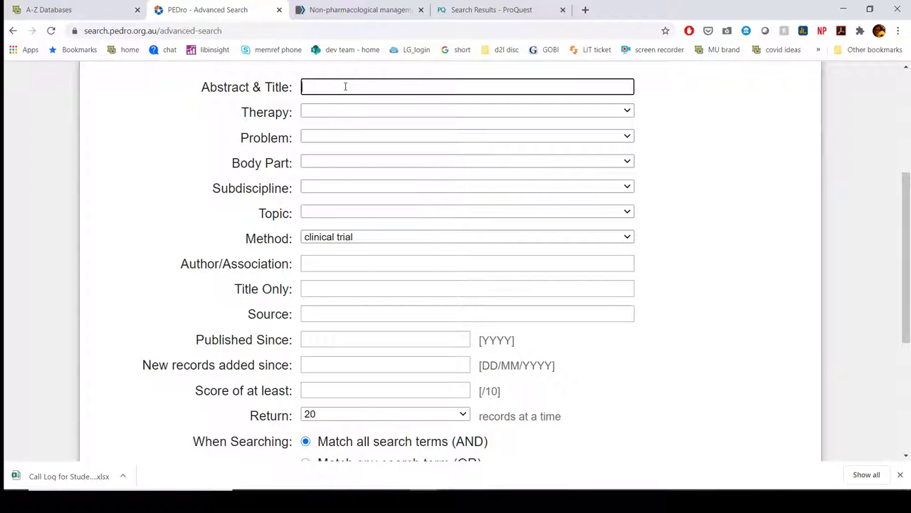
type("\"multiple sclerosis\" AND gait analysis")
key("BackSpace")
key("BackSpace")
key("BackSpace")
key("BackSpace")
key("BackSpace")
key("BackSpace")
key("BackSpace")
key("BackSpace")
key("BackSpace")
key("BackSpace")
key("BackSpace")
key("BackSpace")
key("BackSpace")
key("BackSpace")
key("BackSpace")
key("BackSpace")
key("BackSpace")
left_click(409, 109)
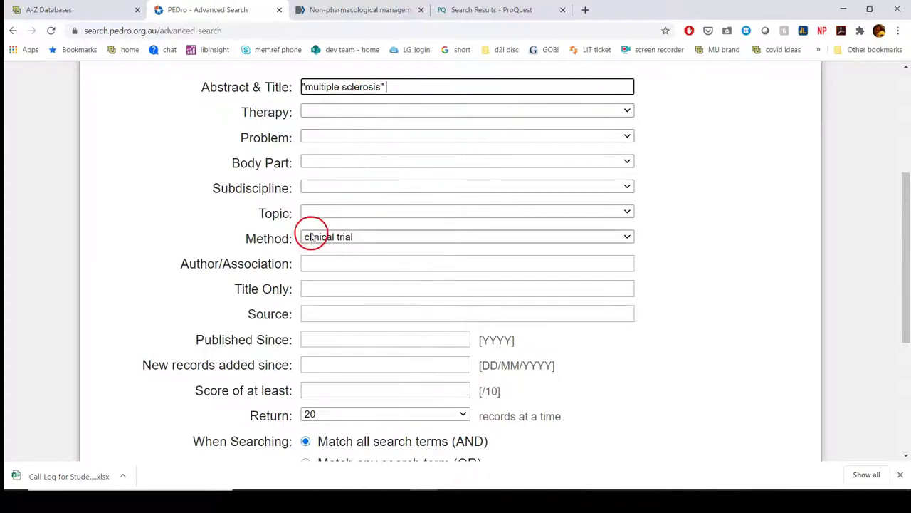
scroll(366, 237, "down", 2)
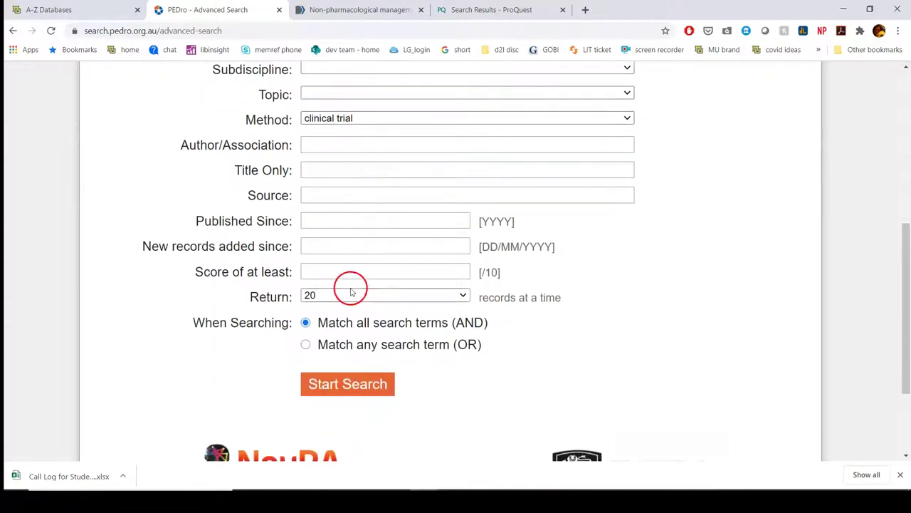
left_click(350, 388)
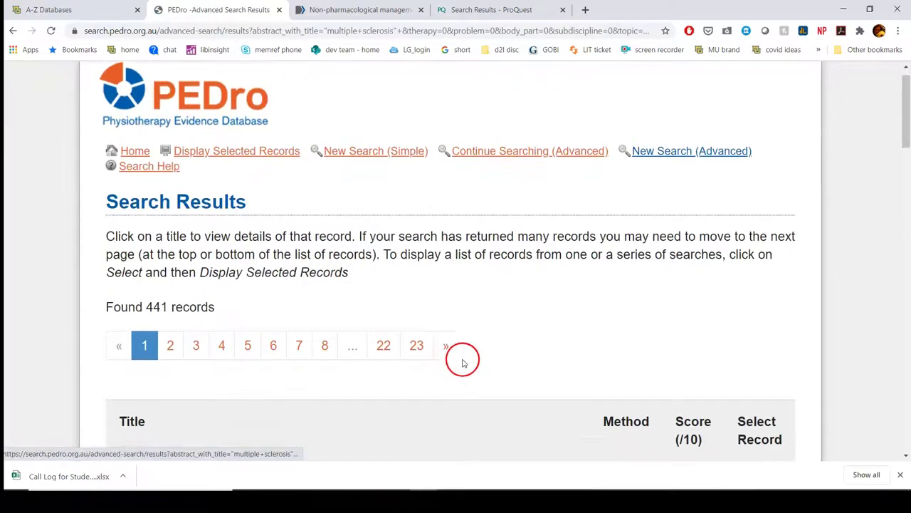
scroll(427, 360, "down", 1)
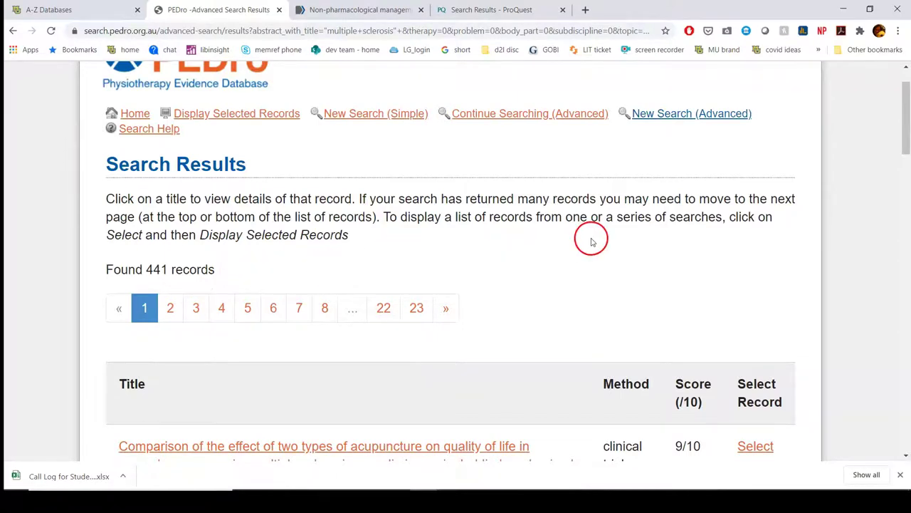
scroll(591, 242, "down", 3)
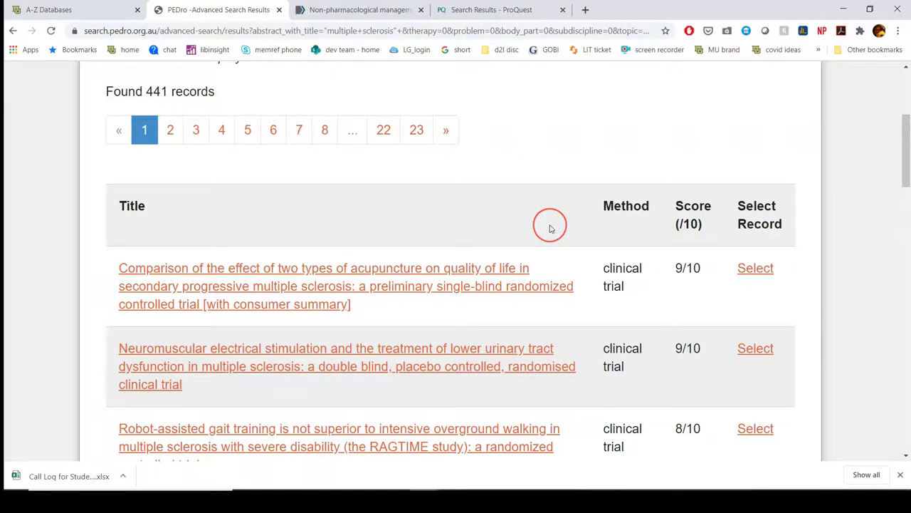
scroll(549, 228, "up", 3)
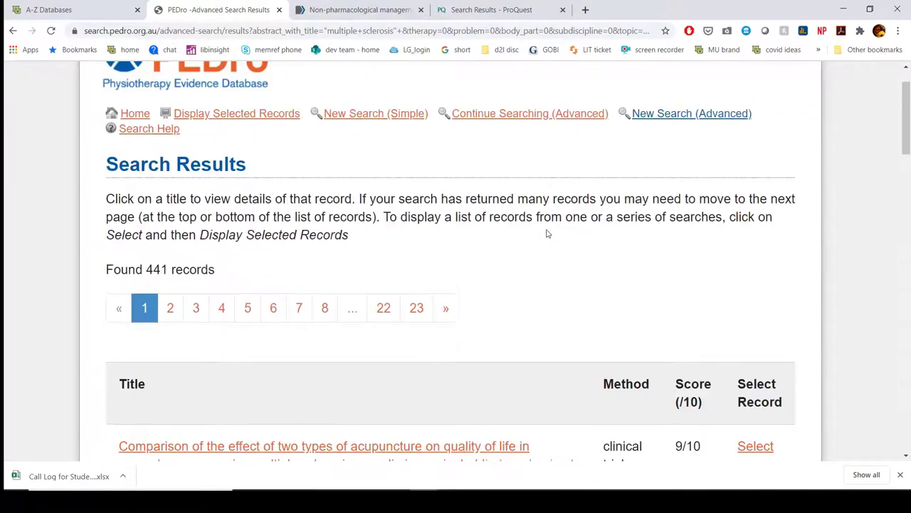
Back on the advanced form, enter 'multiple sclerosis' in Abstract & Title, dropping 'AND gait analysis'.
left_click(519, 115)
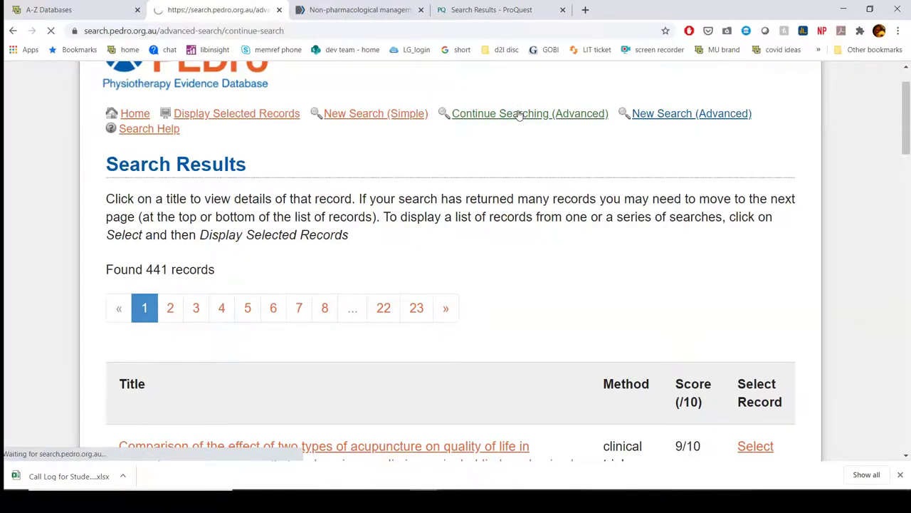
scroll(483, 193, "down", 1)
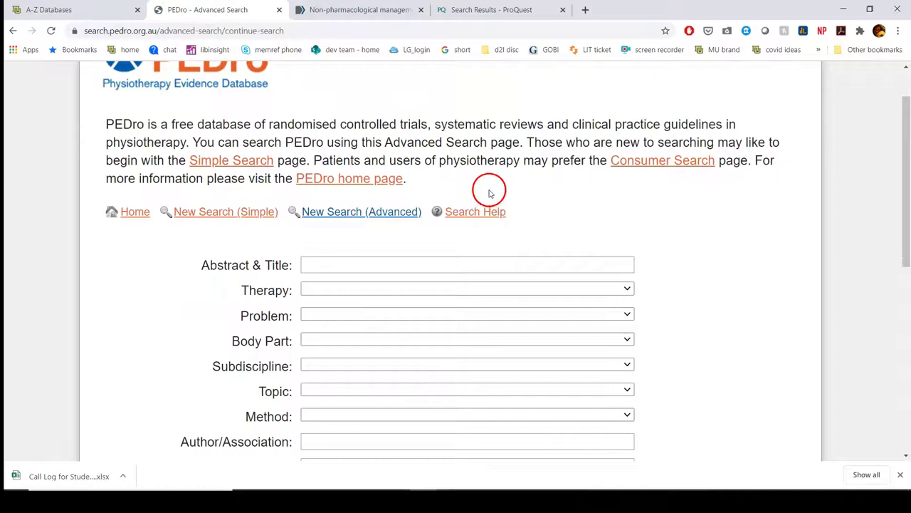
left_click(491, 262)
type("\"multiple sclerosis\" AND gait analysis")
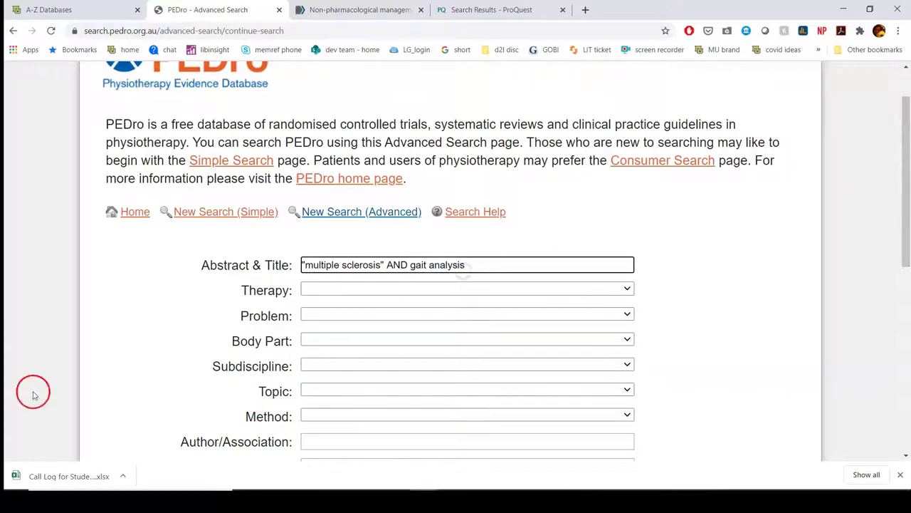
left_click_drag(388, 266, 490, 268)
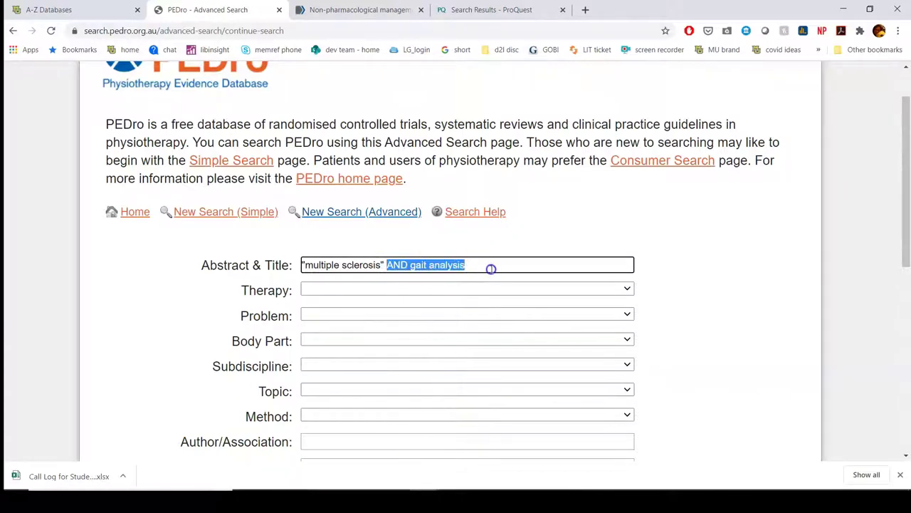
key("BackSpace")
Choose education as Therapy and clinical trial as Method, then run the search for 71 records.
left_click(362, 289)
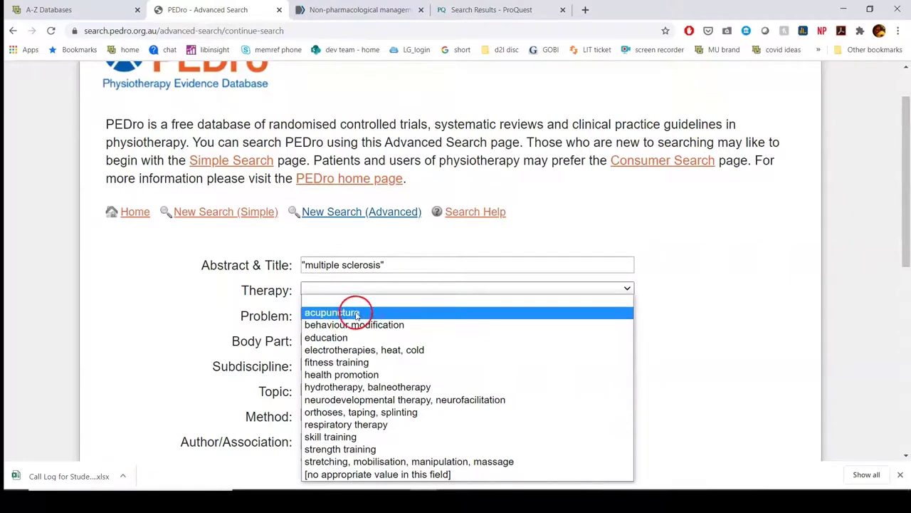
left_click(350, 338)
scroll(356, 340, "down", 2)
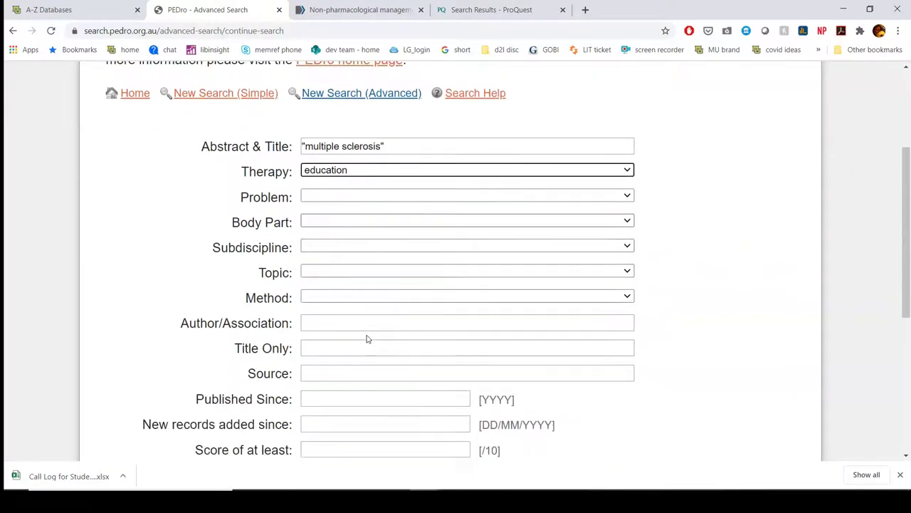
left_click(342, 297)
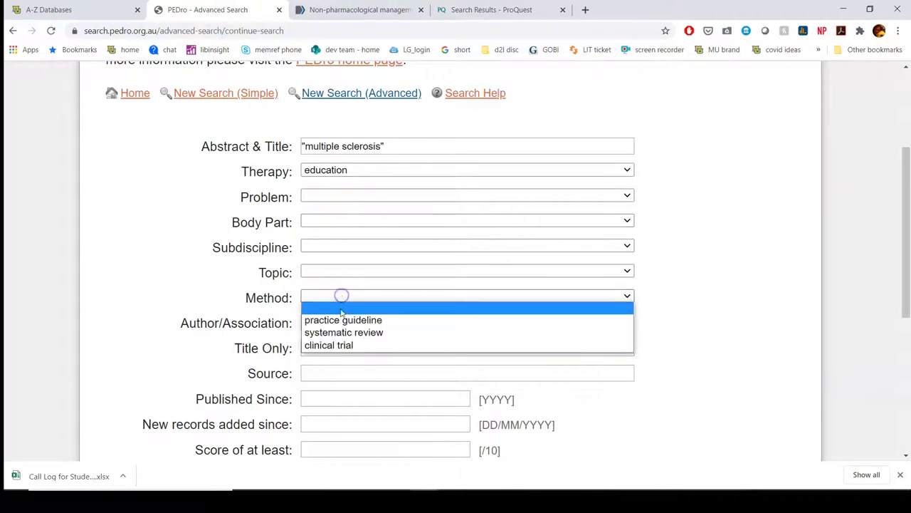
left_click(332, 344)
scroll(332, 344, "down", 4)
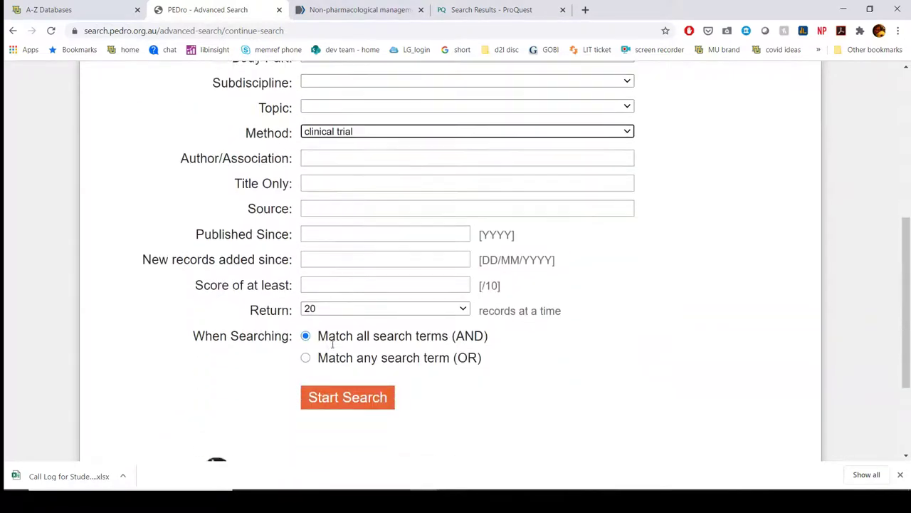
left_click(332, 324)
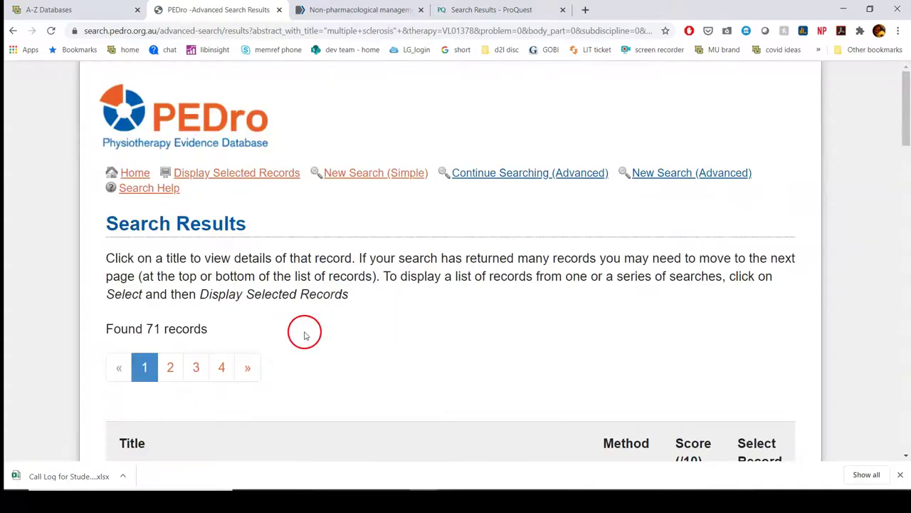
Scroll through the 71 multiple sclerosis education trial records, starting with the 8/10 bowel-dysfunction and fatigue trials.
scroll(317, 343, "down", 1)
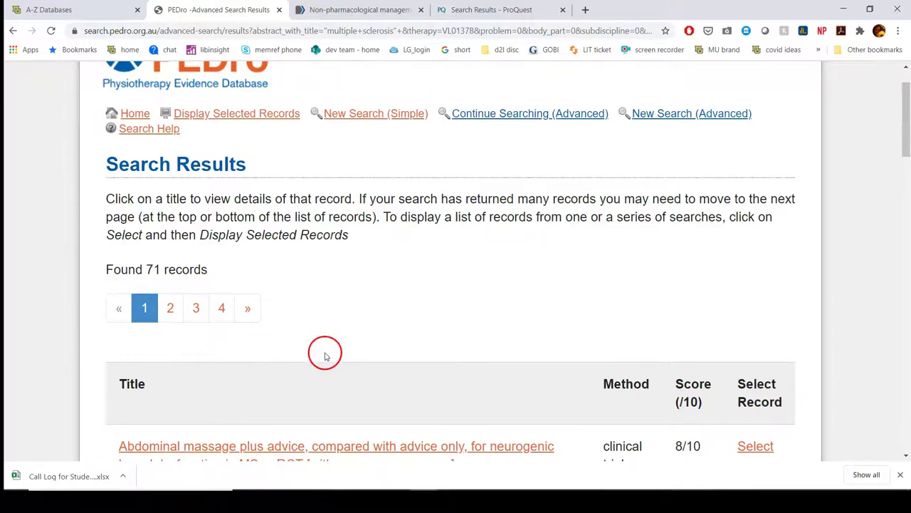
scroll(323, 360, "down", 1)
scroll(323, 360, "down", 1)
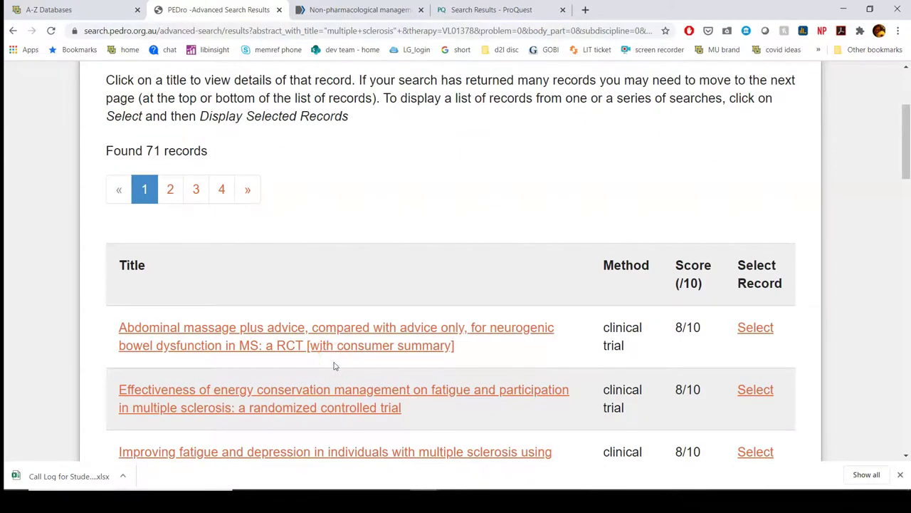
scroll(334, 371, "up", 3)
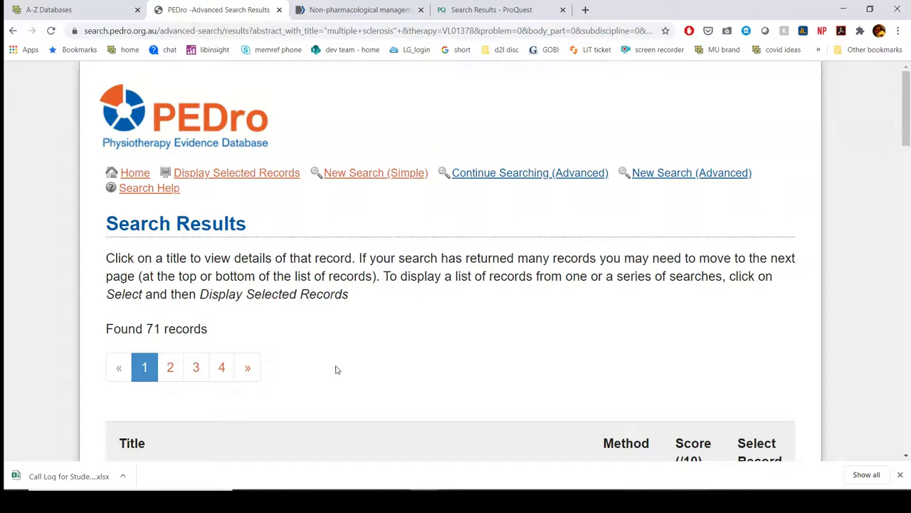
left_click(64, 476)
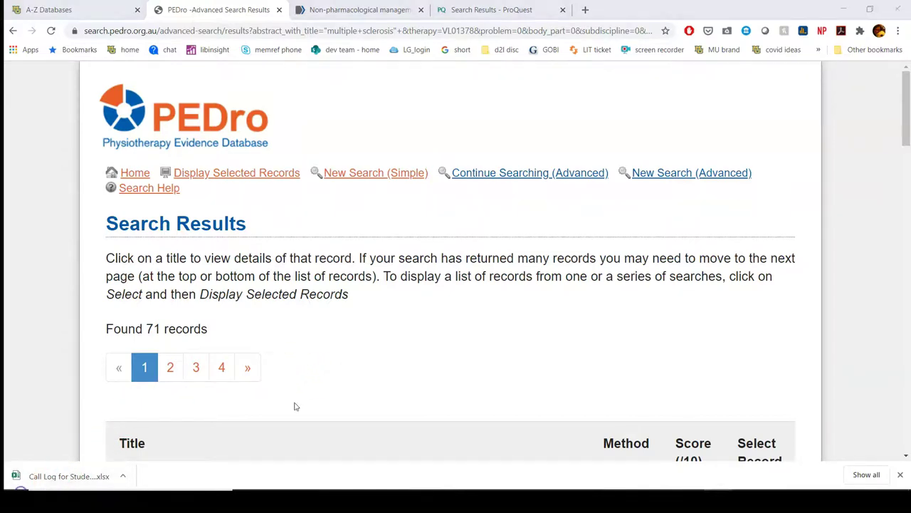